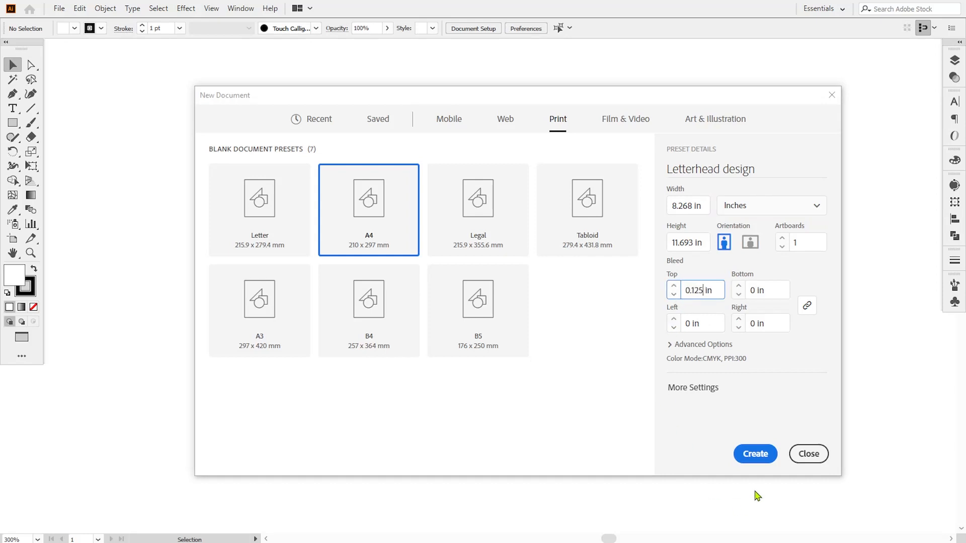
Create an A4 print document with 0.125 in bleed and paste the prepared letterhead assets
left_click(671, 346)
scroll(745, 383, "down", 1)
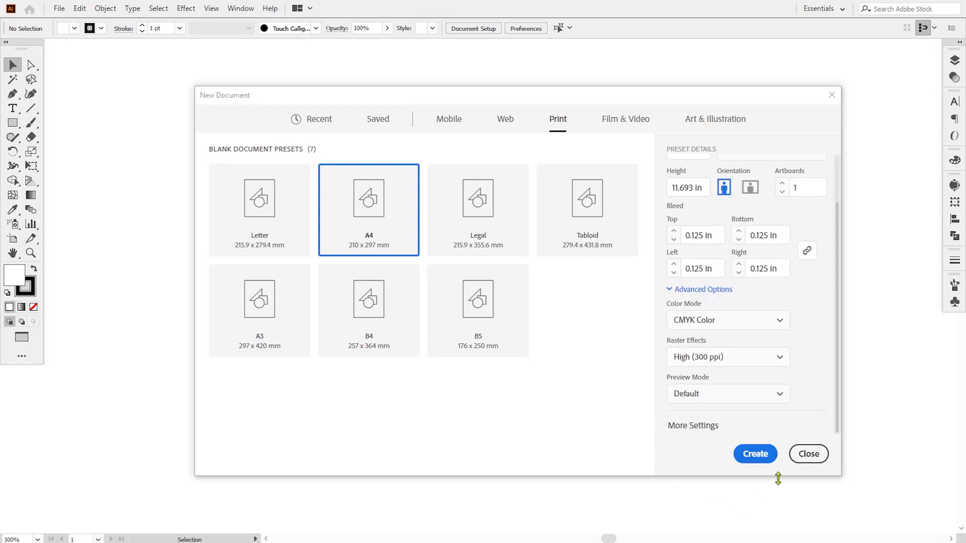
left_click(753, 458)
key("ctrl+v")
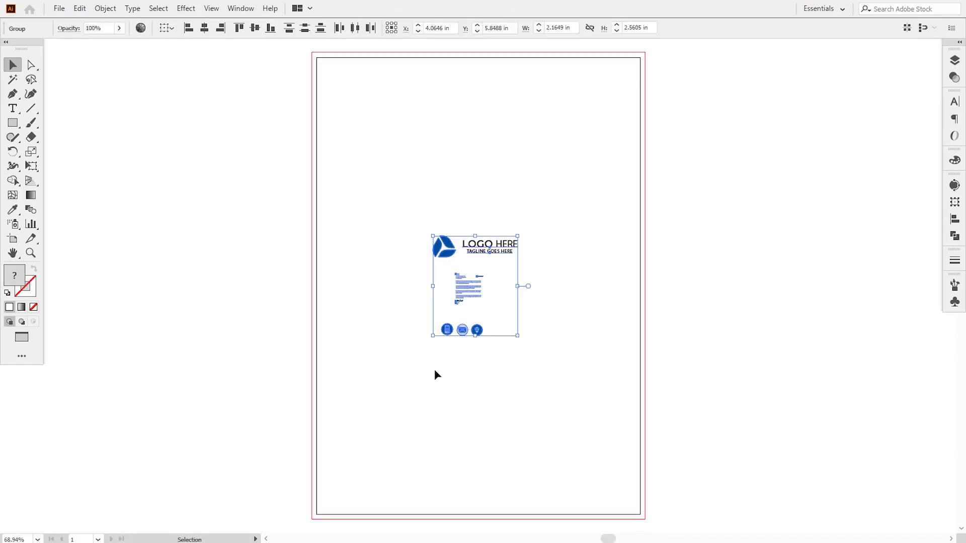
Move the pasted logo group onto the pasteboard left of the page
left_click_drag(454, 261, 234, 260)
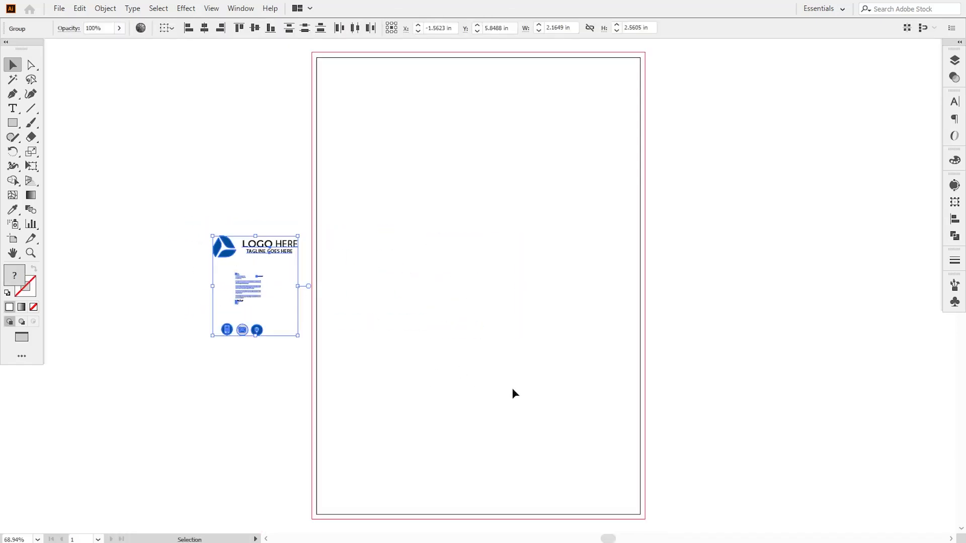
left_click(513, 393)
left_click_drag(473, 225, 474, 229)
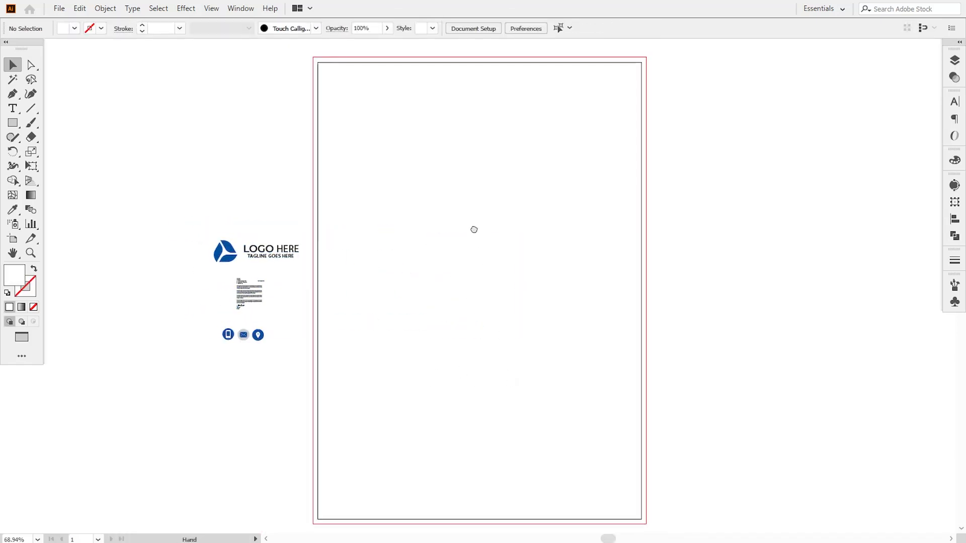
Draw a white rectangle covering the whole page out to the bleed edges
left_click(12, 122)
mouse_move(313, 57)
left_mouse_down()
mouse_move(606, 523)
mouse_move(647, 524)
left_mouse_up()
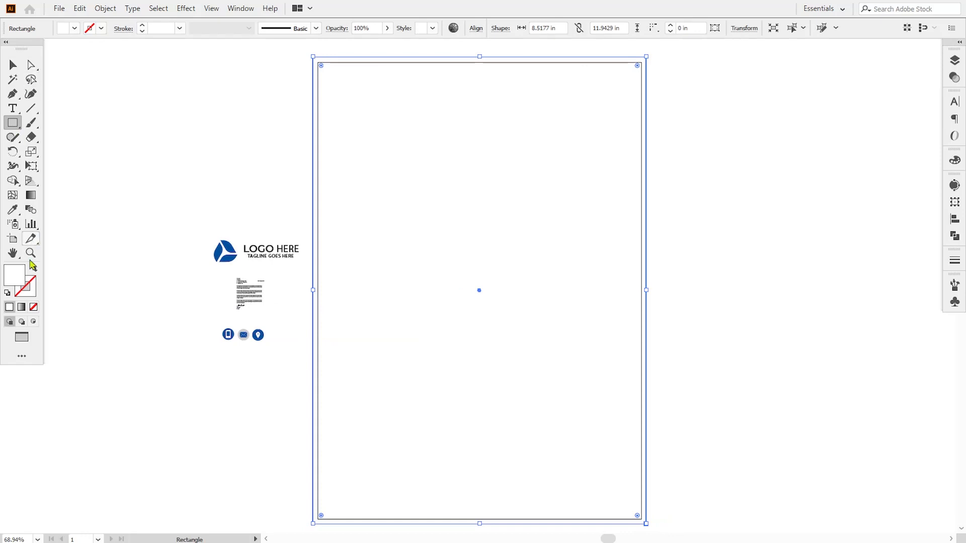
double_click(14, 284)
left_click(641, 320)
left_click(13, 66)
left_click(184, 163)
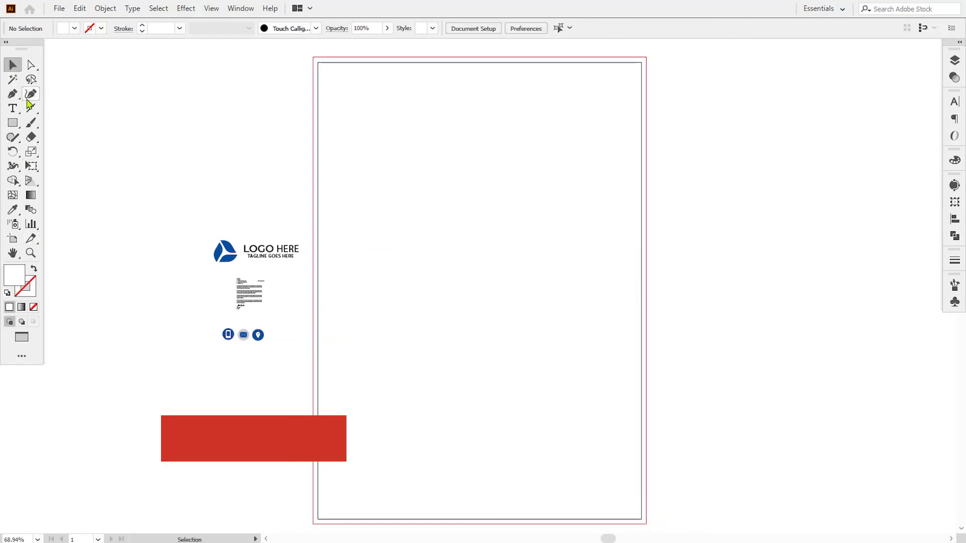
Pen-draw a closed curved header shape across the top bleed and fill it with the logo's blue
left_click(313, 57)
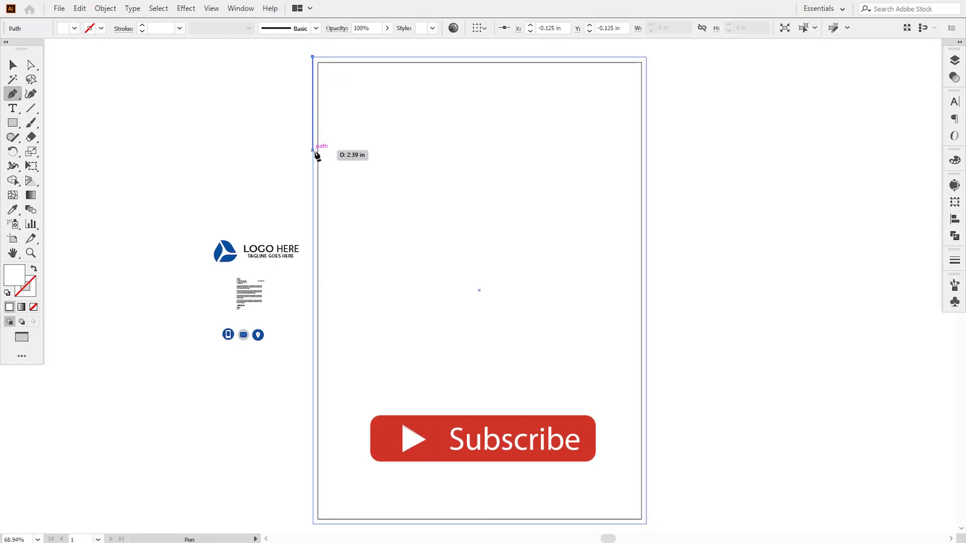
left_click(313, 151)
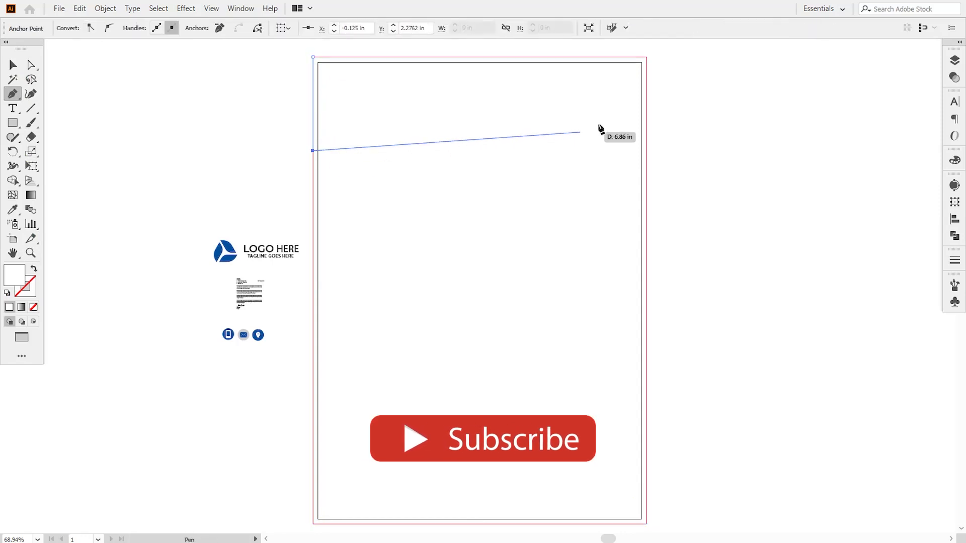
left_click_drag(646, 104, 807, 175)
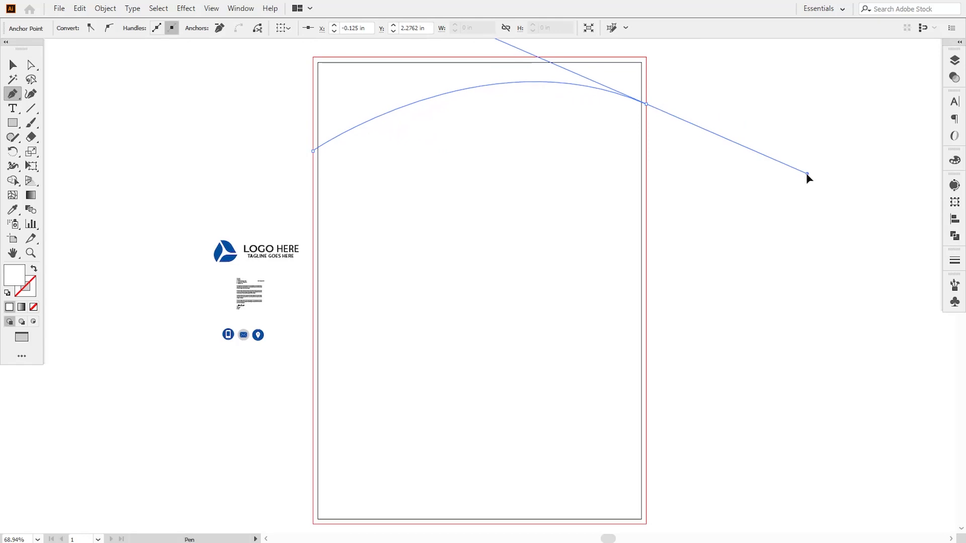
left_click(646, 103)
left_click(646, 57)
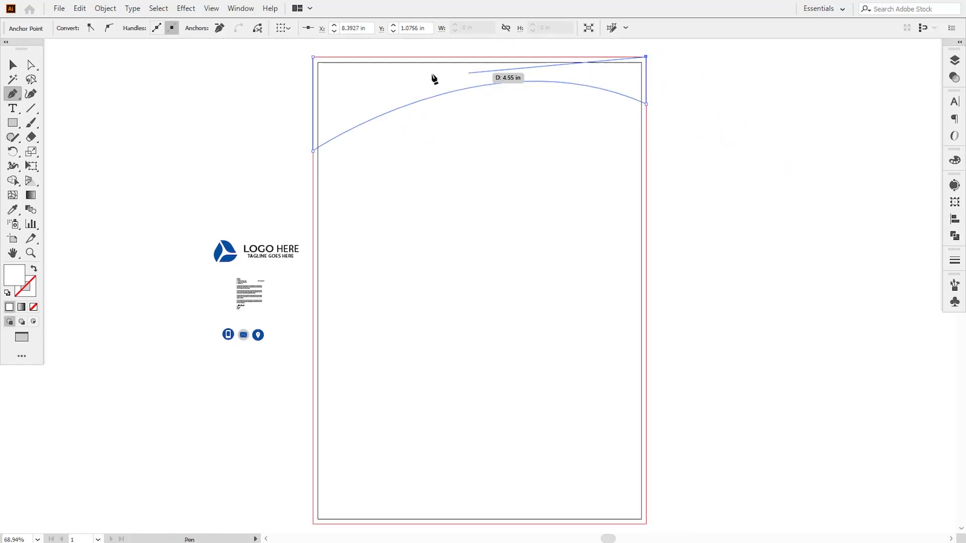
left_click(312, 57)
key("i")
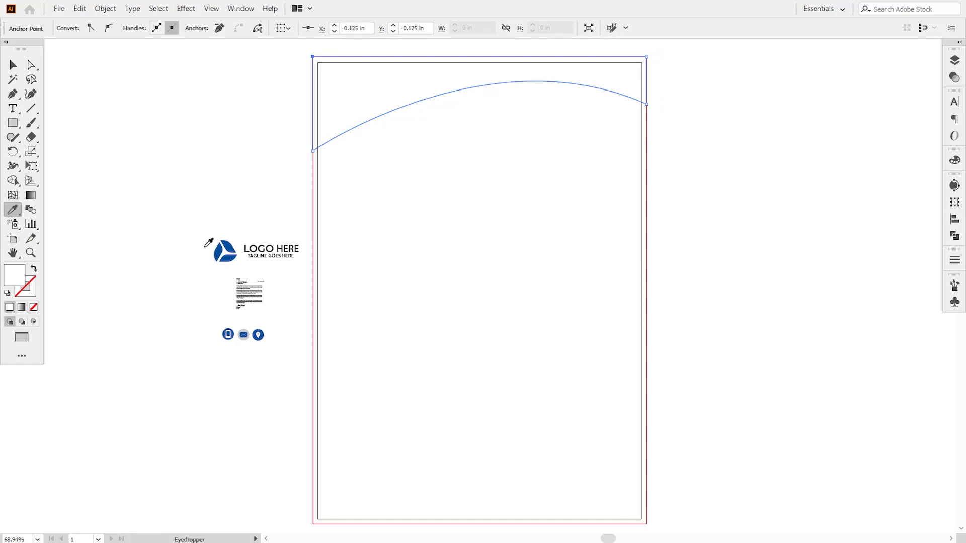
left_click(219, 252)
left_click(12, 66)
left_click(293, 220)
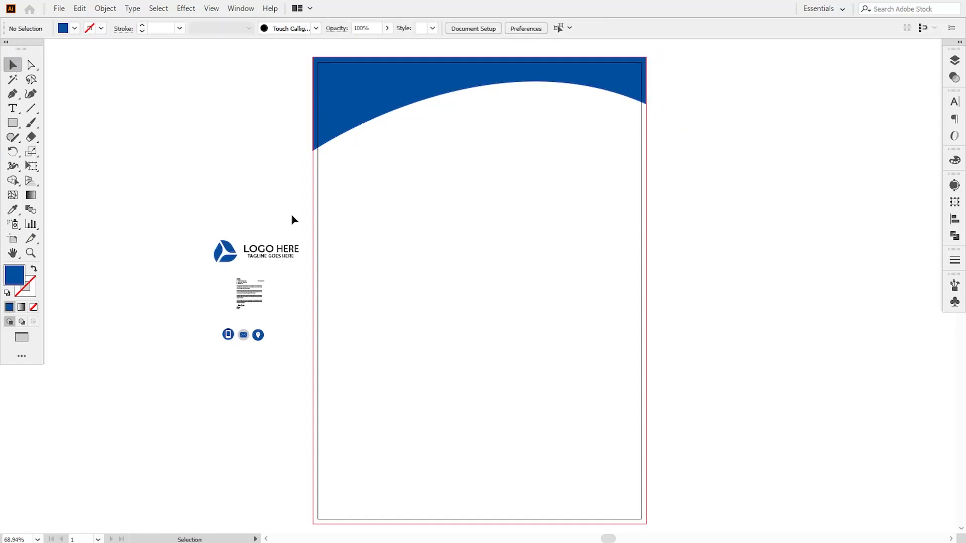
left_click(11, 95)
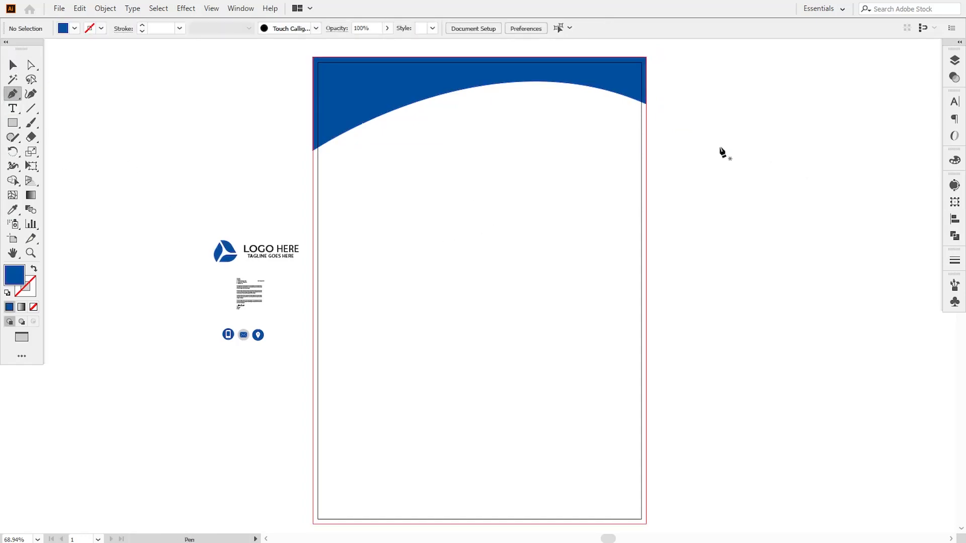
Pen-draw a curved band under the header and fill it with the email icon's grey
left_click(645, 108)
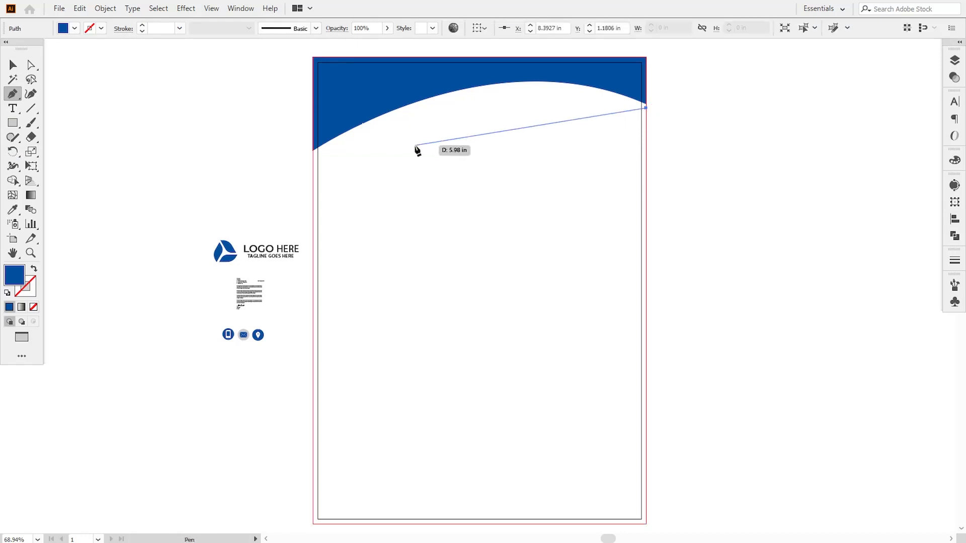
left_click_drag(314, 151, 107, 273)
left_click(313, 150)
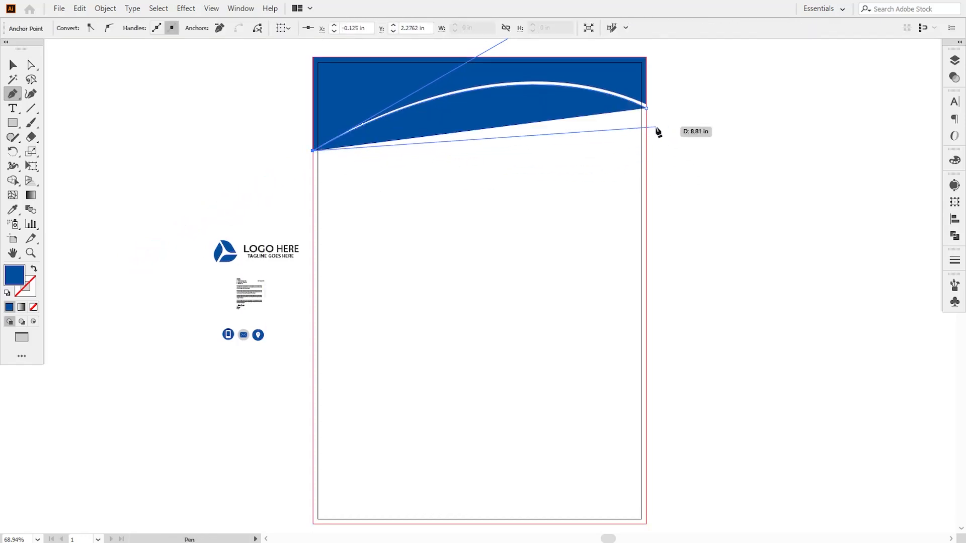
left_click_drag(646, 128, 753, 205)
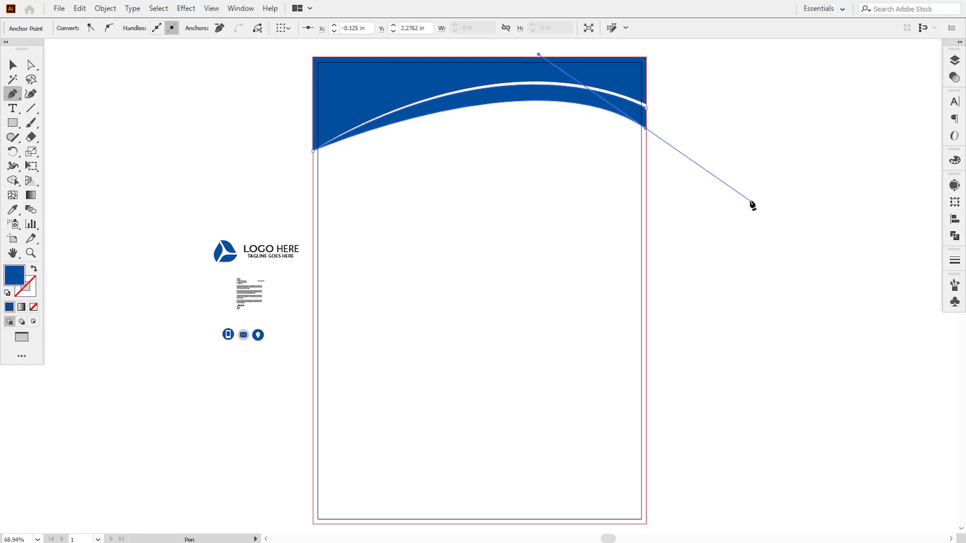
left_click(647, 128)
left_click(646, 106)
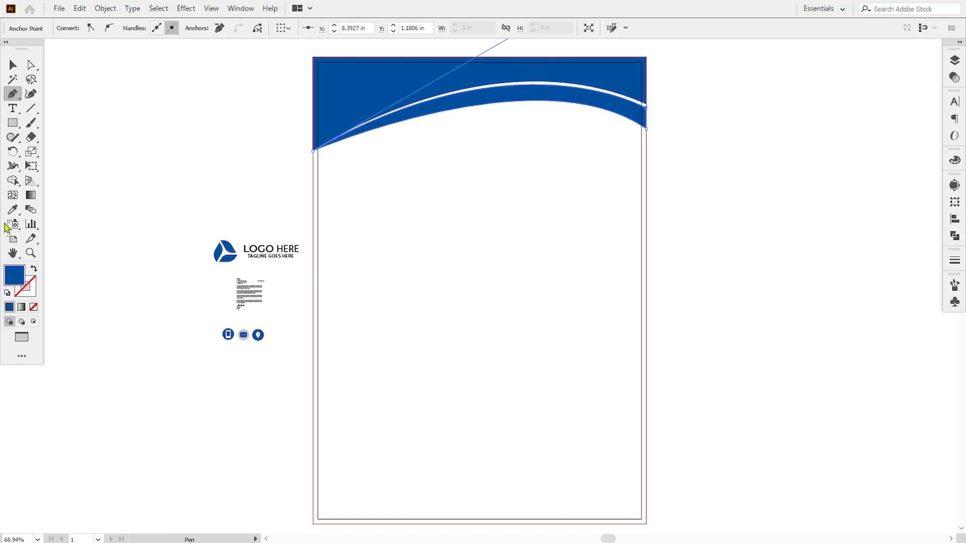
key("i")
left_click(246, 331)
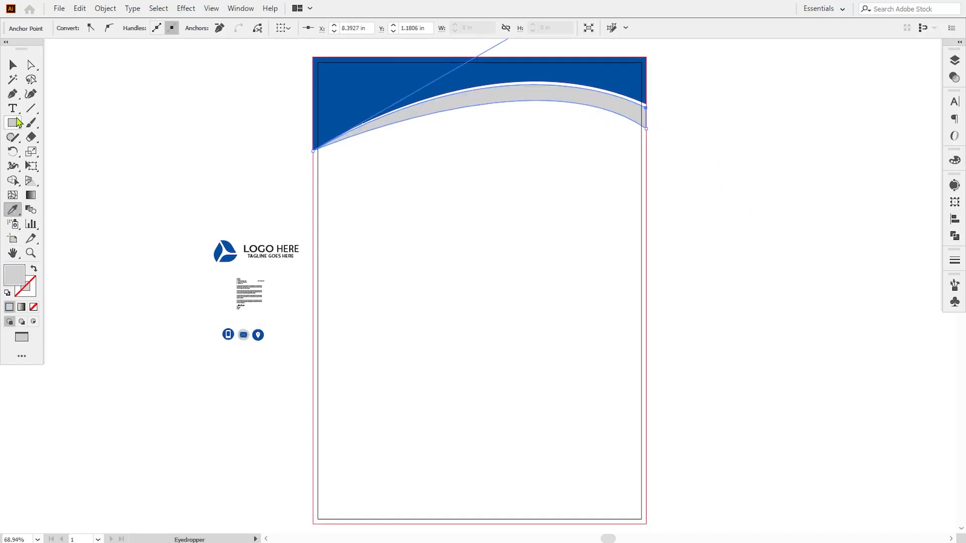
Adjust the grey band's anchors to leave a thin white gap below the header
key("a")
left_click(646, 129)
key("Down")
key("Down")
key("Down")
key("Down")
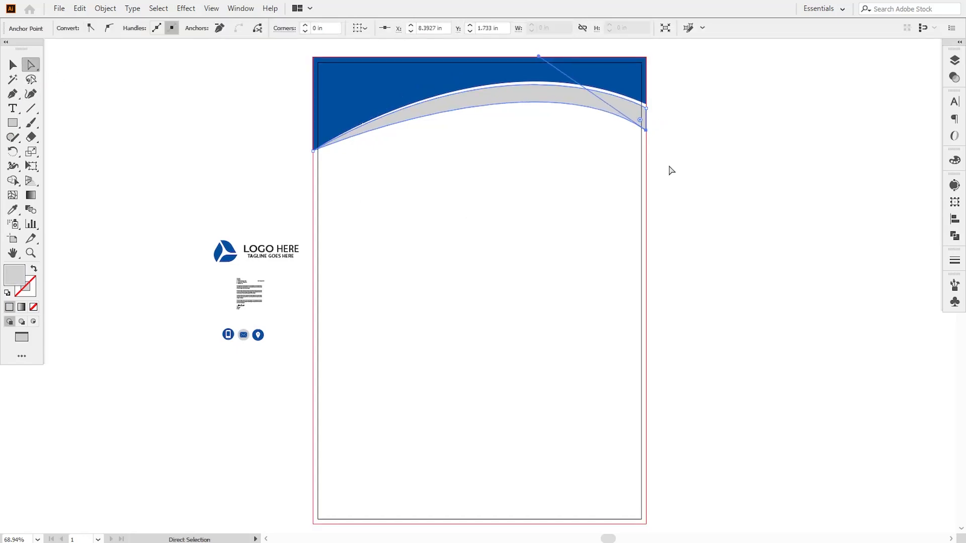
mouse_move(538, 61)
left_mouse_down()
mouse_move(550, 59)
mouse_move(523, 56)
left_mouse_up()
left_click(681, 215)
Move the logo group onto the top of the page and bring it in front of the background
scroll(675, 229, "up", 2)
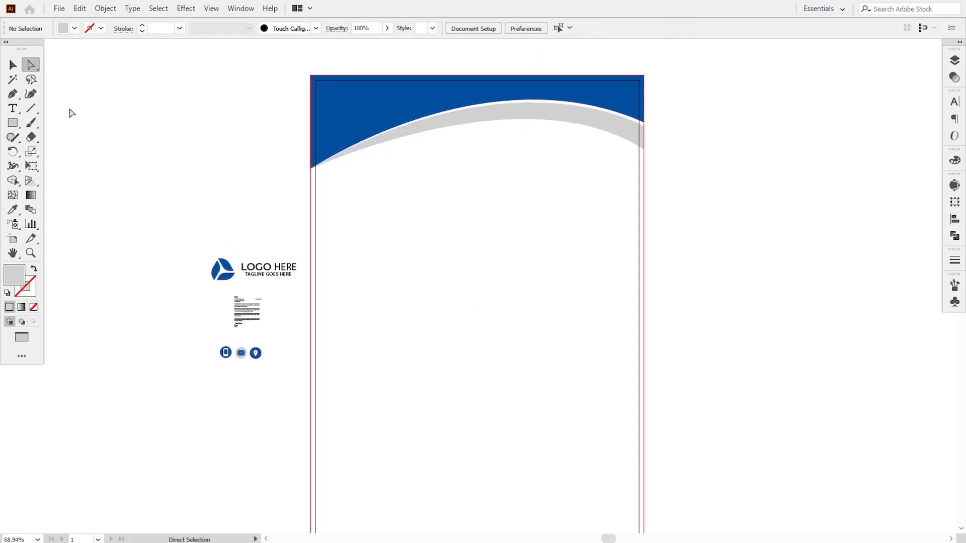
left_click(11, 70)
left_click_drag(224, 268, 456, 151)
right_click(513, 137)
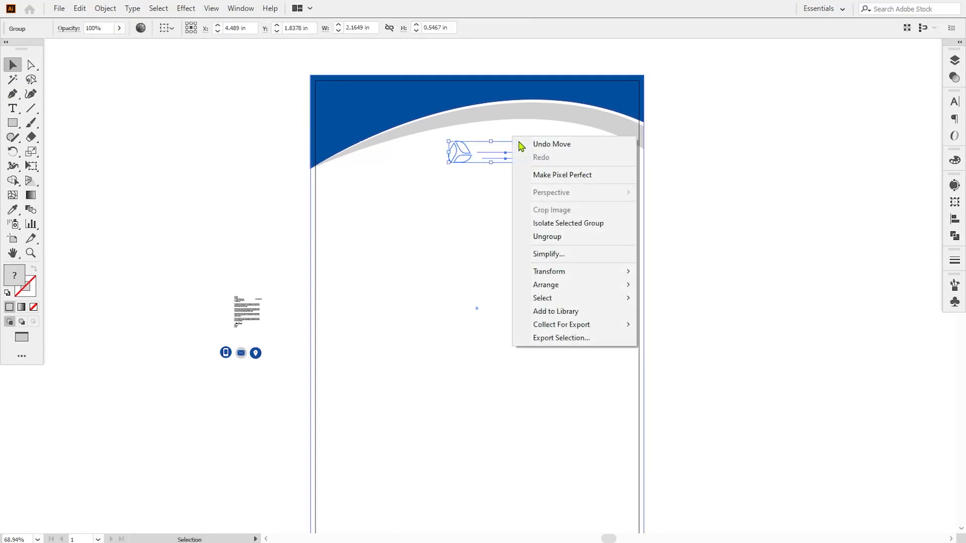
mouse_move(556, 284)
left_click(657, 284)
left_click(512, 330)
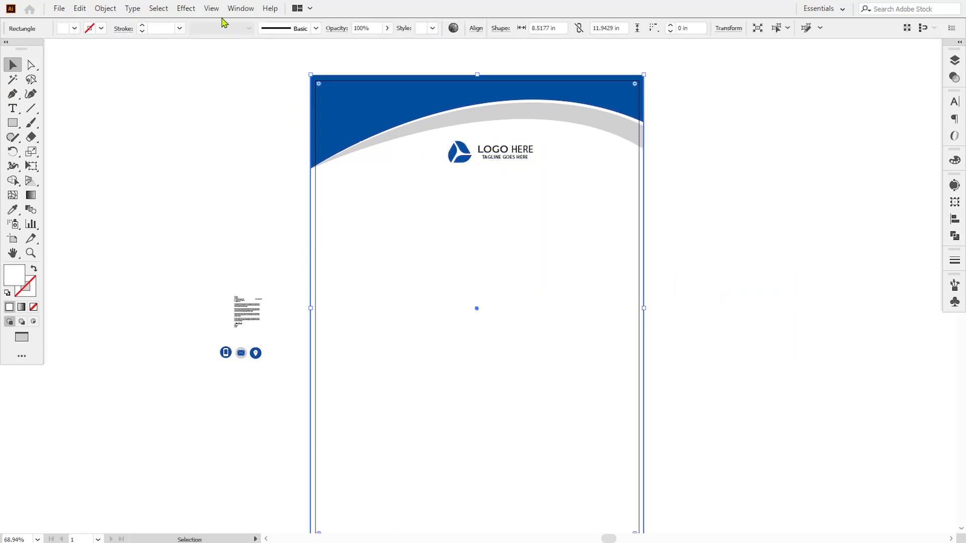
Pull a vertical guide to the page centre and nudge the logo onto it below the curve
left_click(212, 8)
mouse_move(272, 409)
left_click(437, 409)
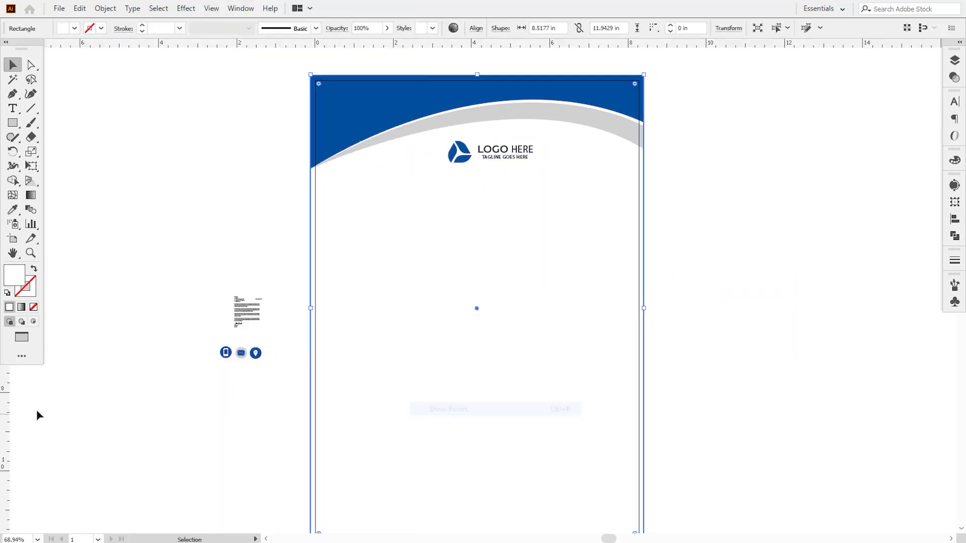
left_click_drag(5, 414, 477, 308)
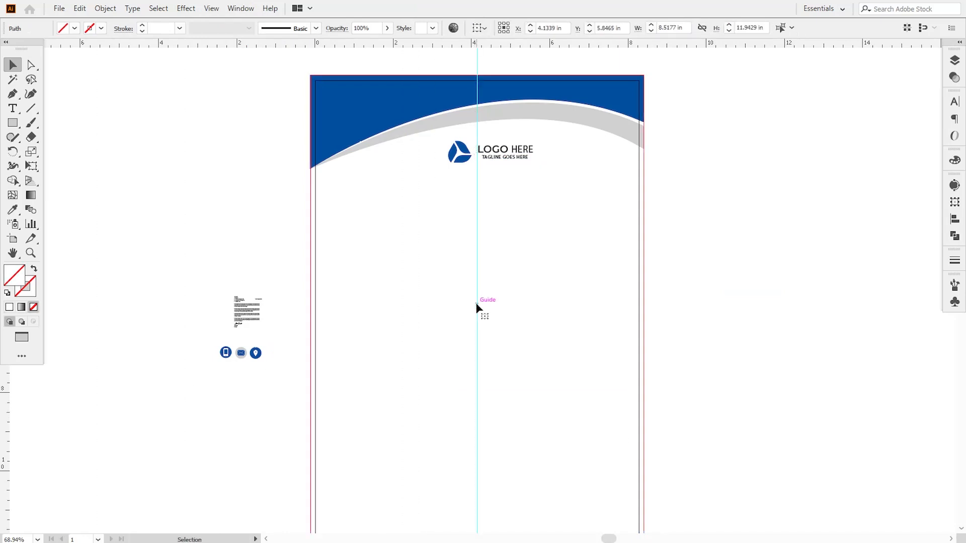
left_click(503, 157)
key("Left")
key("Left")
key("Left")
key("Left")
key("Left")
key("Left")
key("Left")
key("Left")
key("Left")
key("Left")
key("Left")
key("Left")
key("Left")
key("Left")
key("Left")
key("Left")
key("Left")
key("Left")
key("Left")
key("Left")
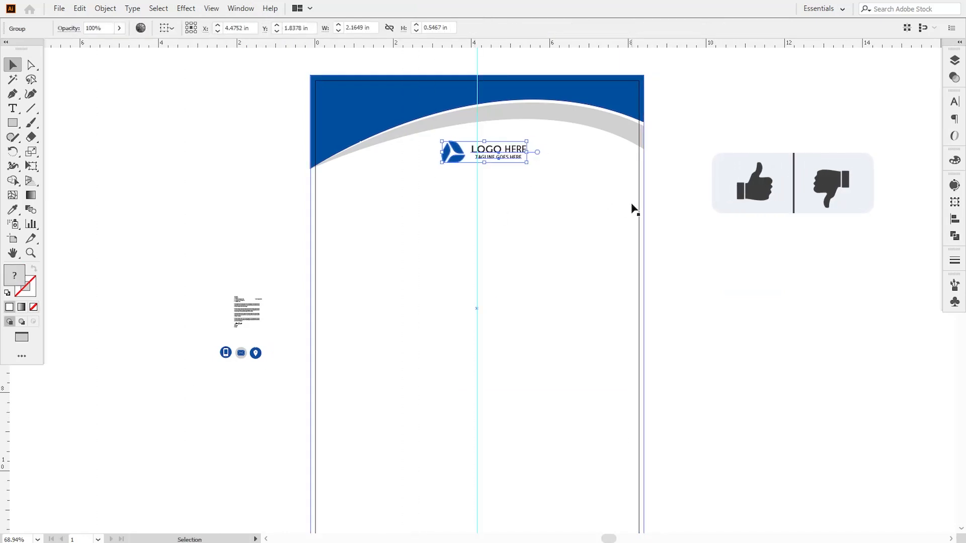
key("Right")
key("Right")
key("Right")
key("Right")
key("Down")
key("Down")
key("Down")
key("Down")
key("Down")
key("Down")
key("Down")
key("Down")
key("Down")
key("Down")
key("Down")
key("Down")
key("Down")
key("Down")
key("Down")
key("Down")
key("Down")
key("Down")
key("Down")
key("Down")
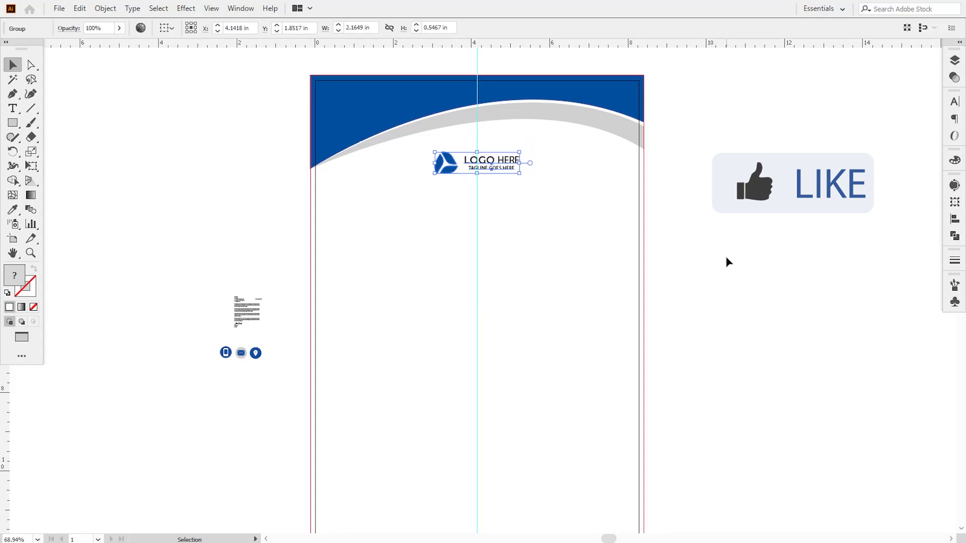
left_click(628, 230)
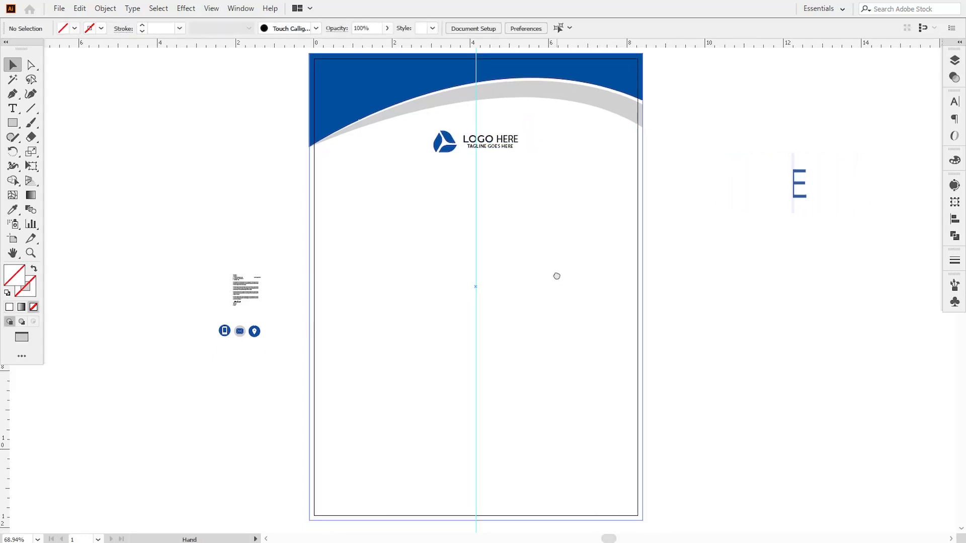
Place the phone icon on the lower left of the page, in front of everything
left_click_drag(563, 319, 567, 197)
key("ctrl+plus")
key("ctrl+plus")
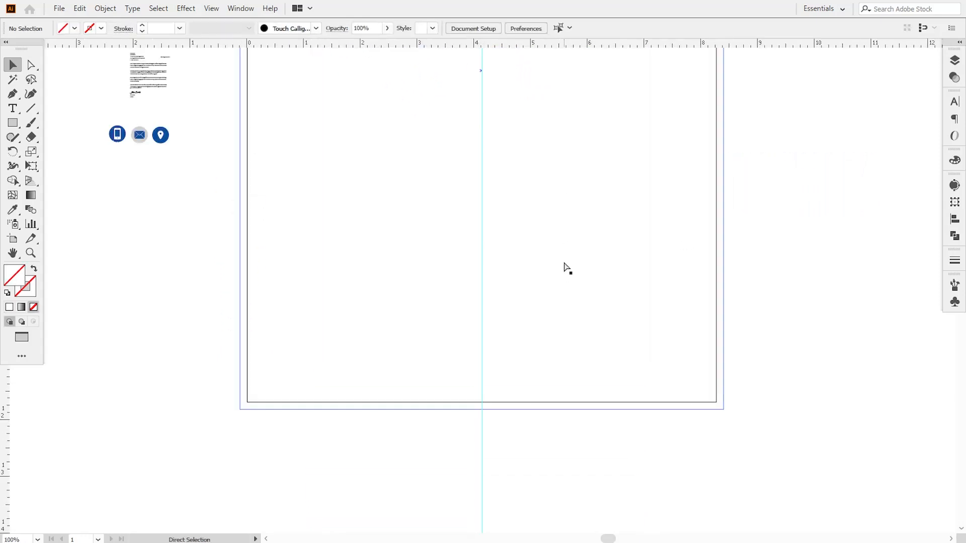
scroll(588, 300, "up", 3)
scroll(588, 300, "left", 5)
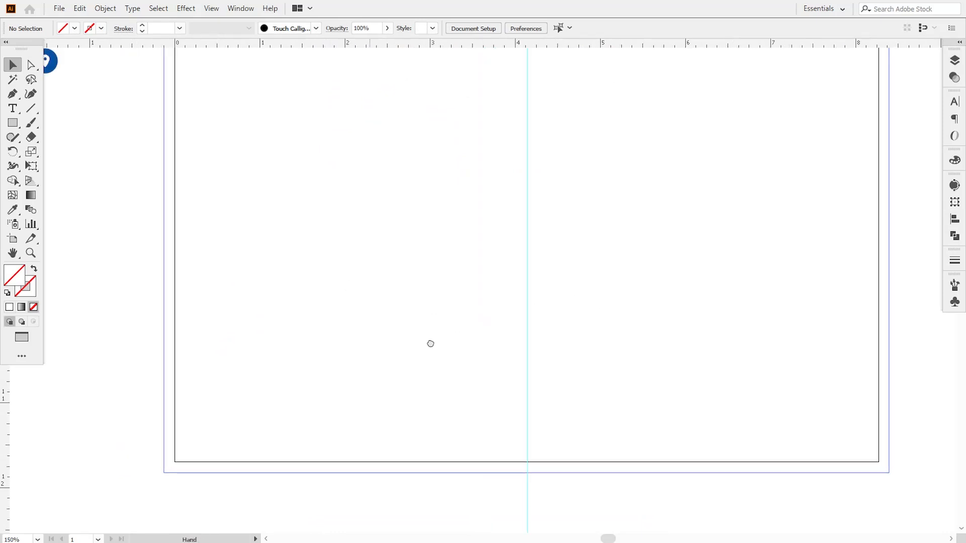
left_click_drag(57, 124, 345, 363)
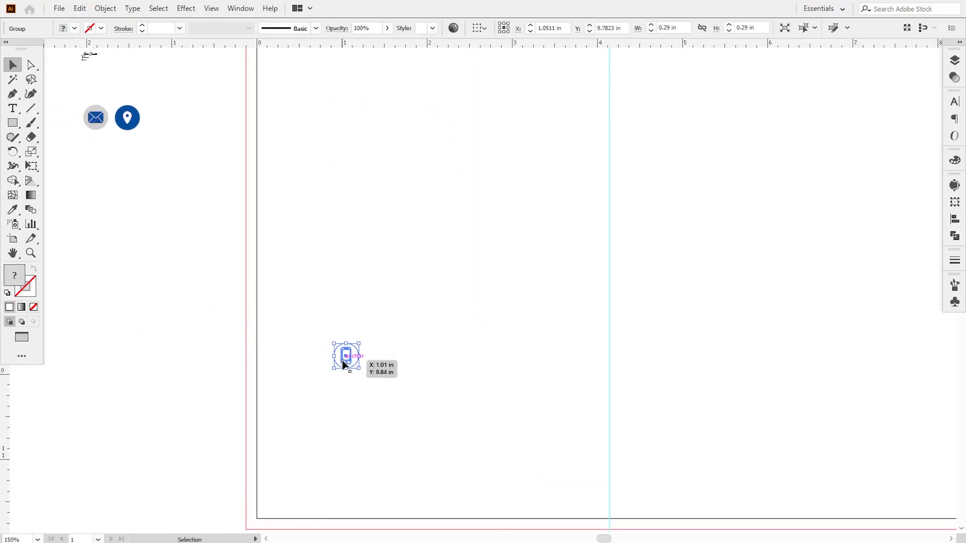
right_click(345, 363)
mouse_move(370, 298)
left_click(490, 300)
left_click(155, 386)
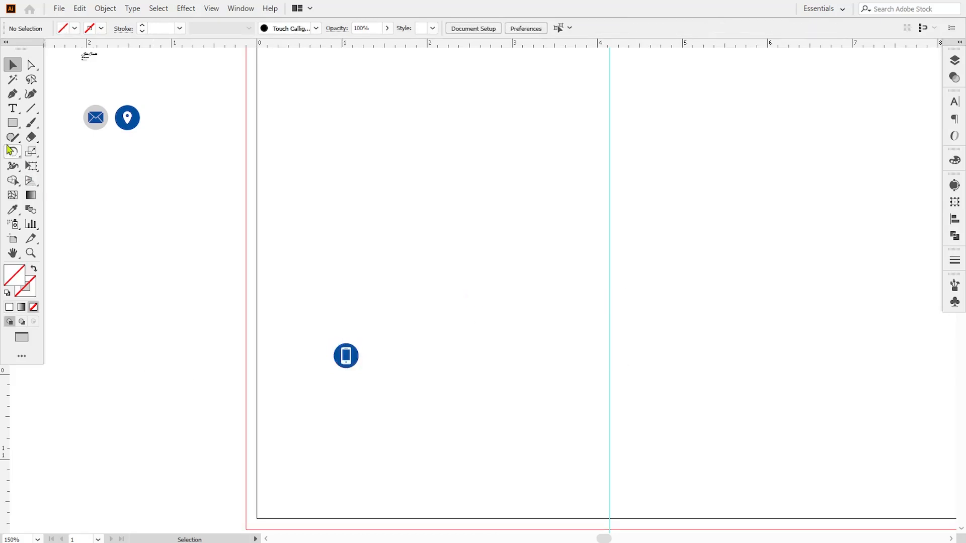
Add a PHONE heading in Montserrat Medium beside the phone icon
left_click(13, 108)
left_click(381, 359)
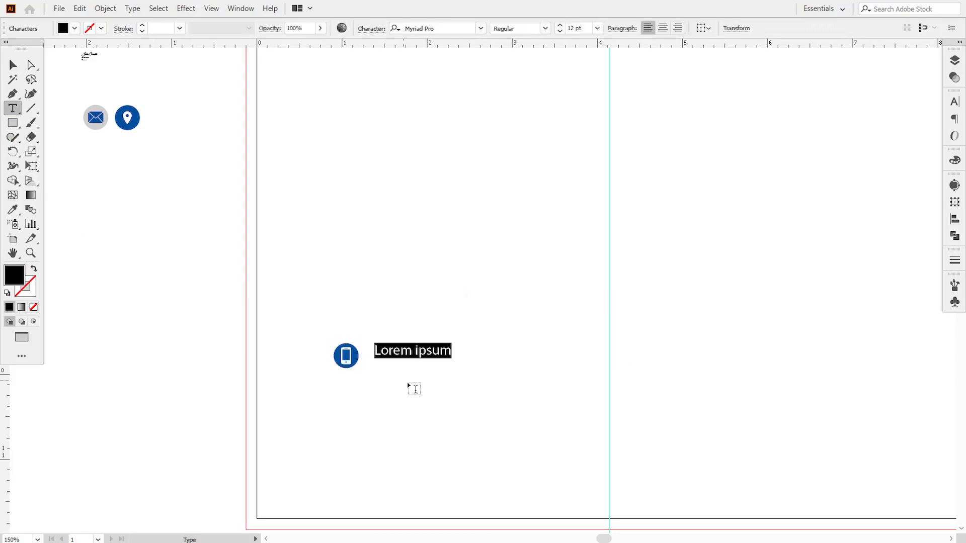
type("PHONE")
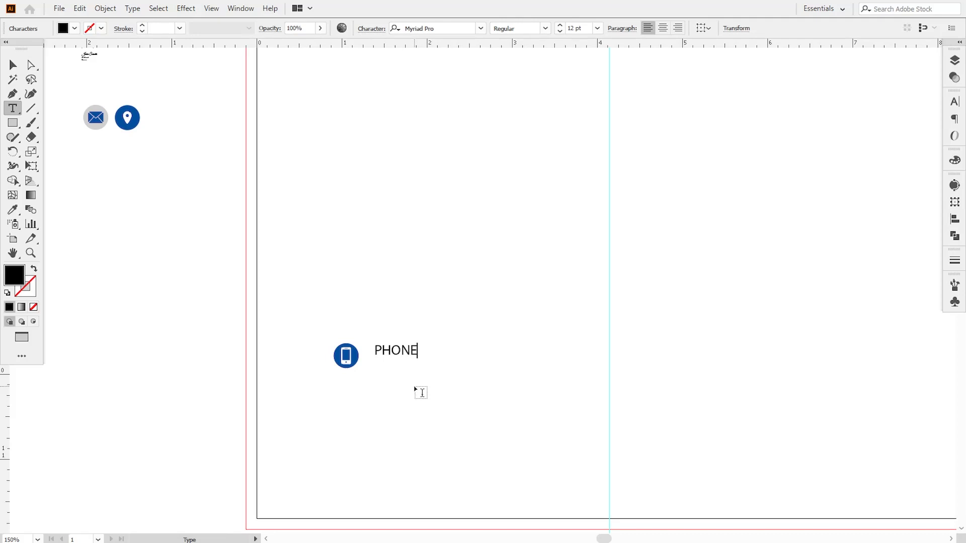
left_click_drag(375, 347, 445, 354)
left_click(433, 28)
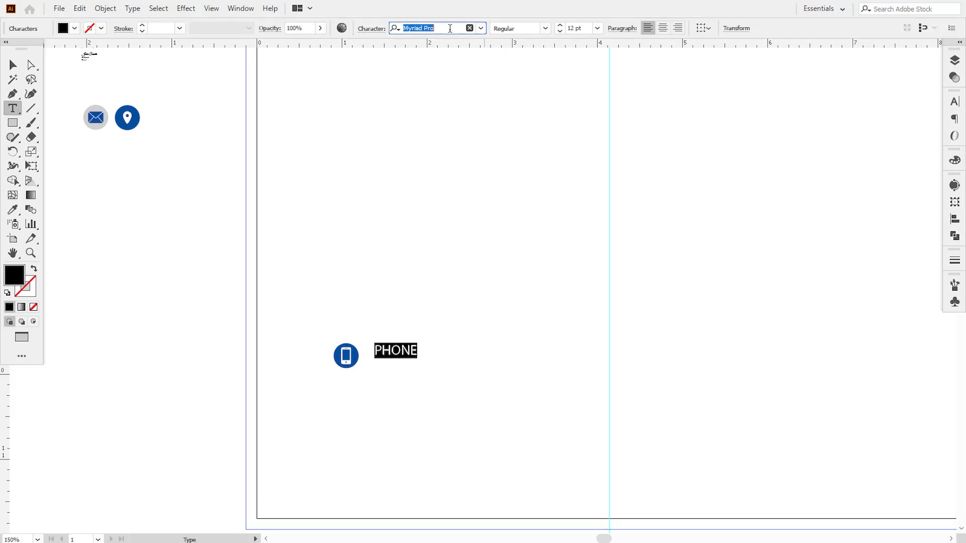
type("mon")
left_click(449, 183)
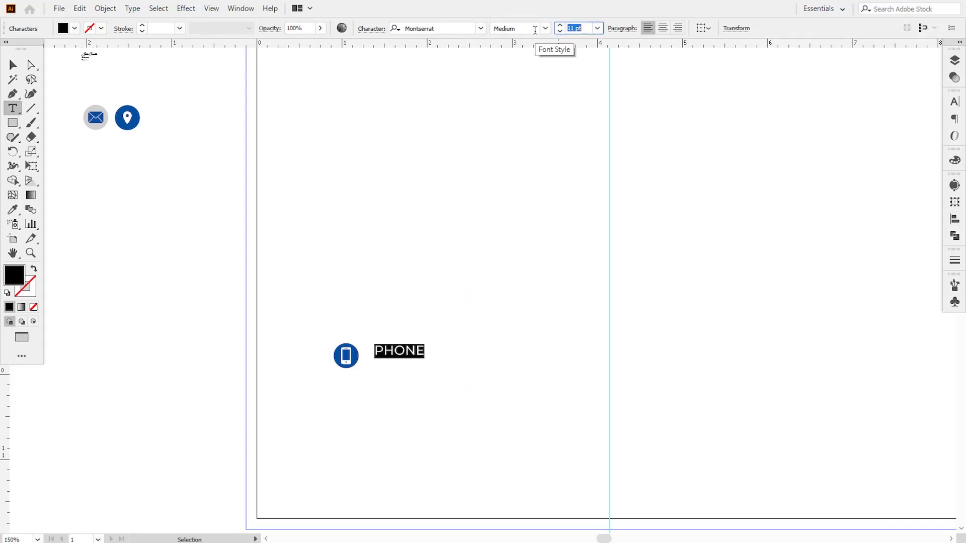
left_click(13, 64)
left_click(148, 243)
left_click_drag(388, 356, 380, 363)
left_click(95, 313)
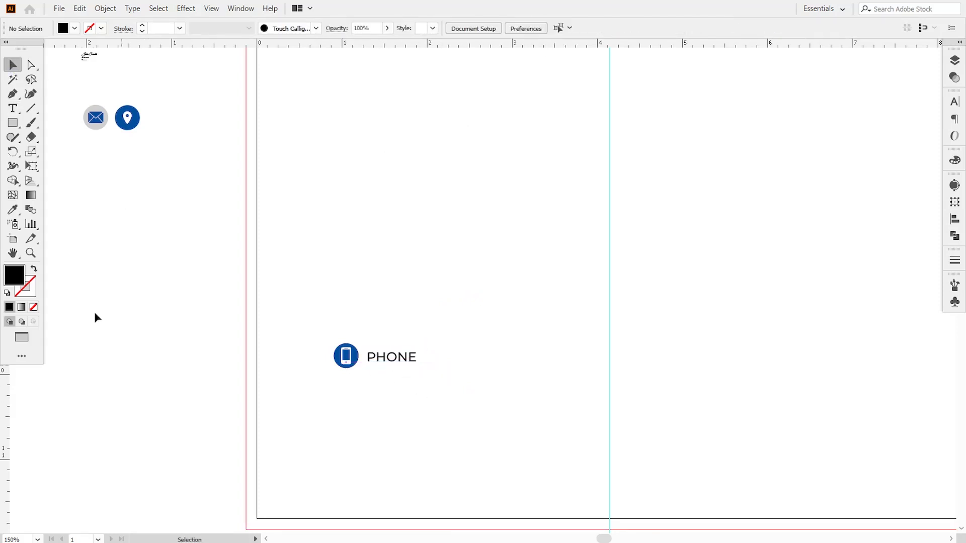
Add a phone number line below PHONE in Medium weight at 10 pt
left_click(11, 113)
left_click(337, 387)
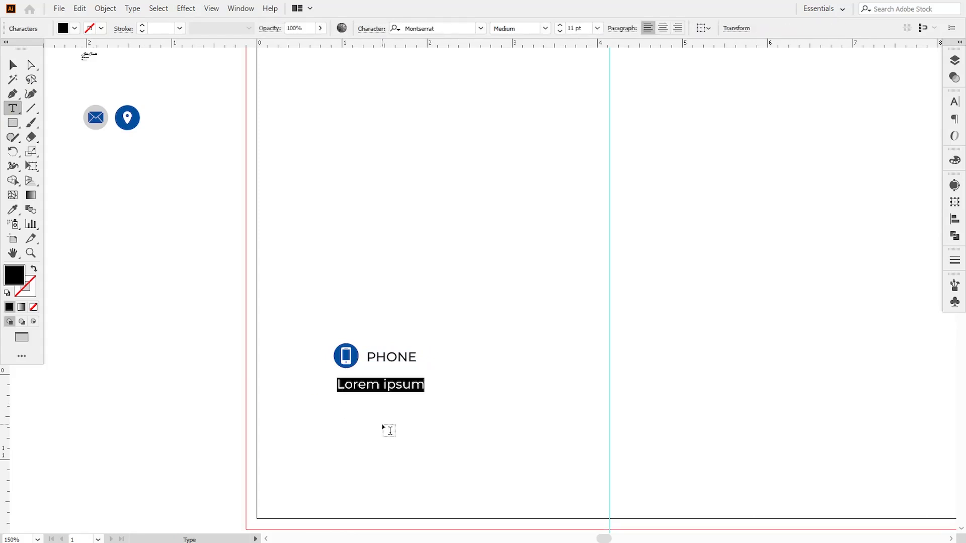
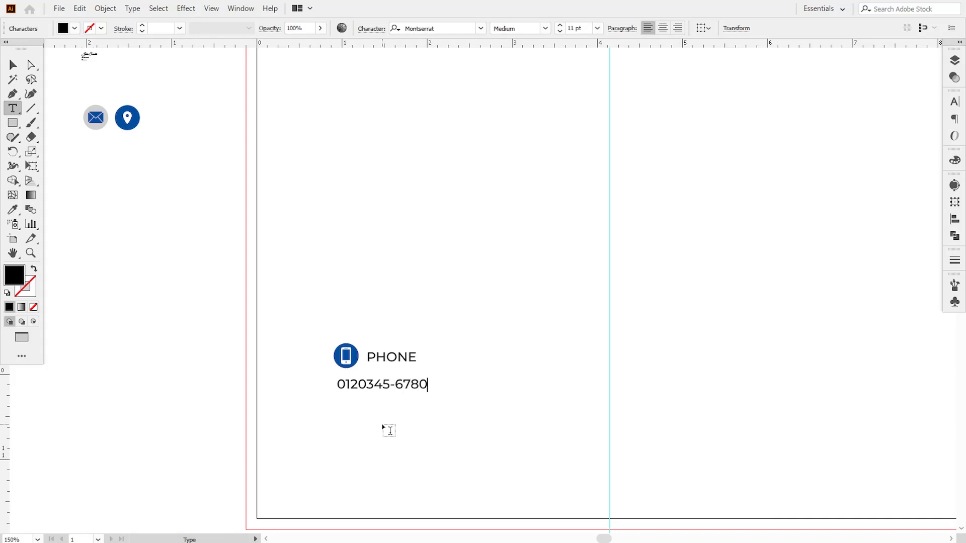
left_click(13, 65)
left_click(166, 318)
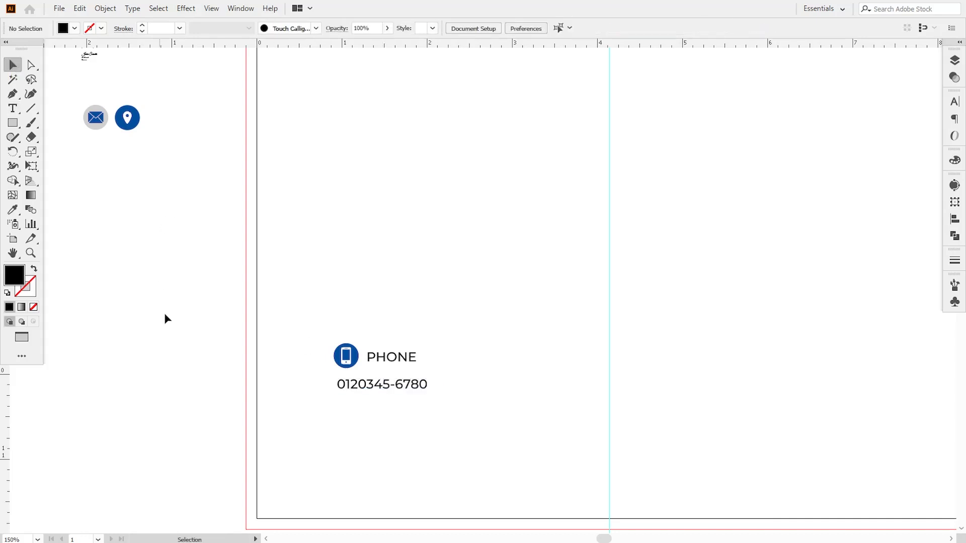
left_click(360, 393)
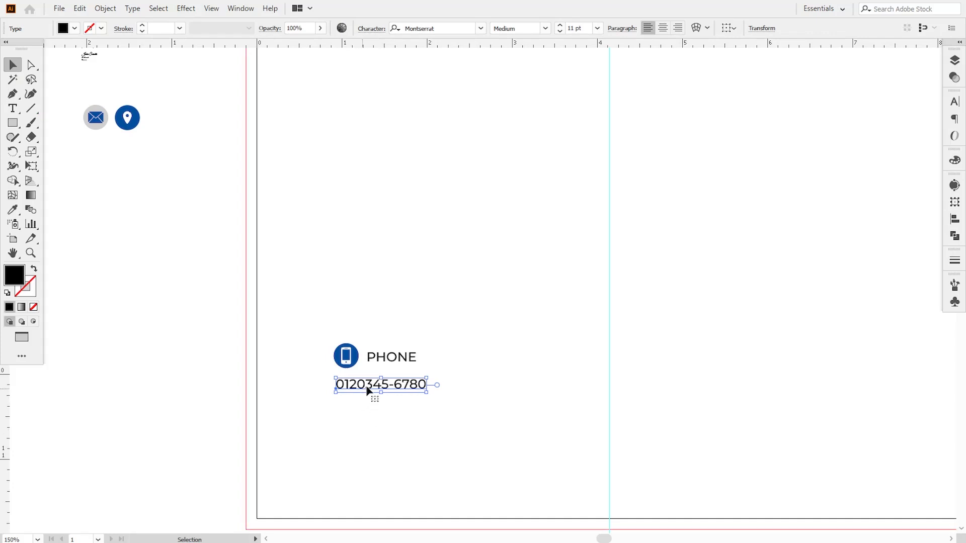
left_click(545, 28)
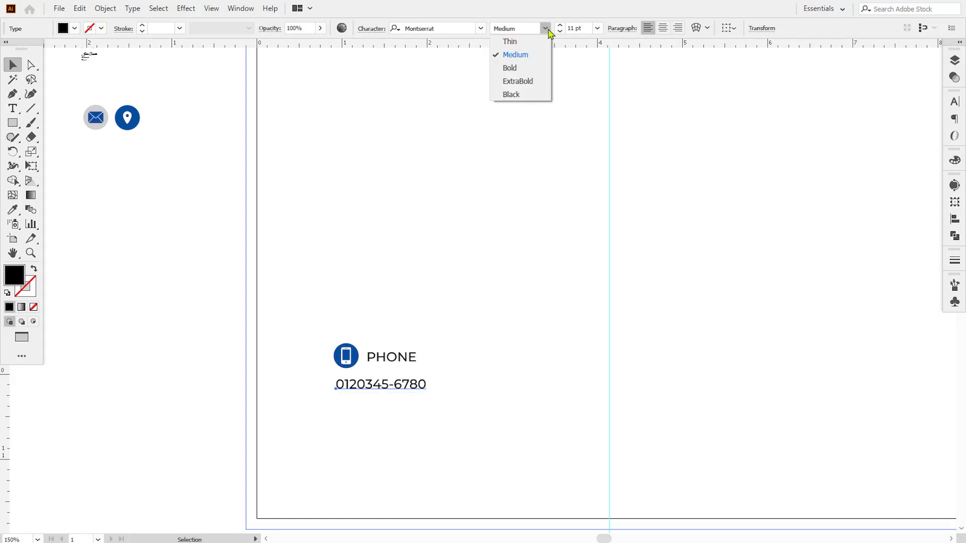
left_click(530, 53)
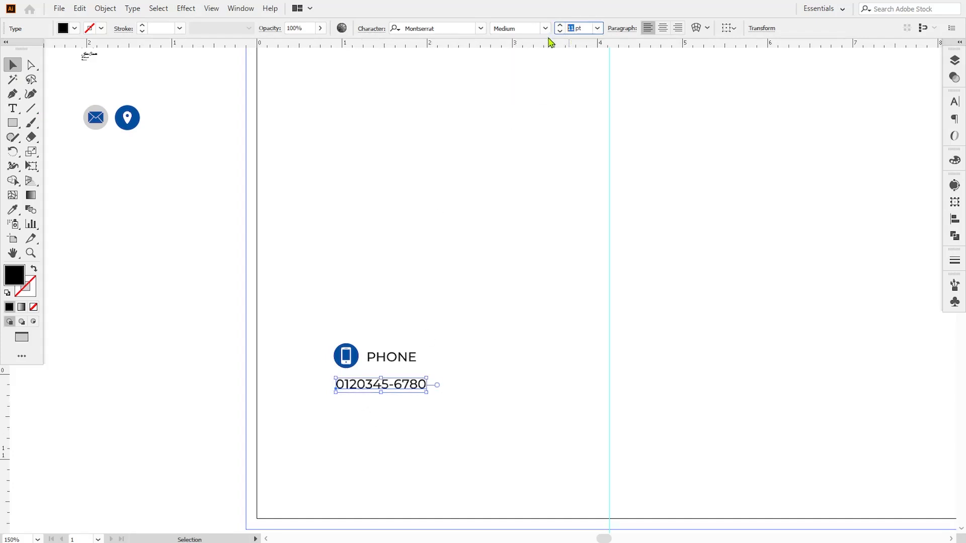
key("Down")
left_click(399, 460)
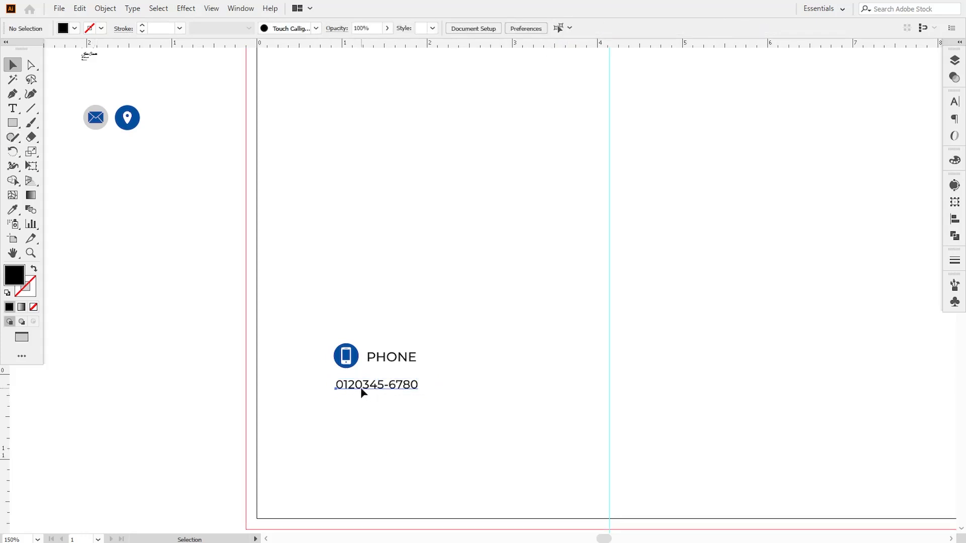
left_click_drag(363, 392, 363, 408)
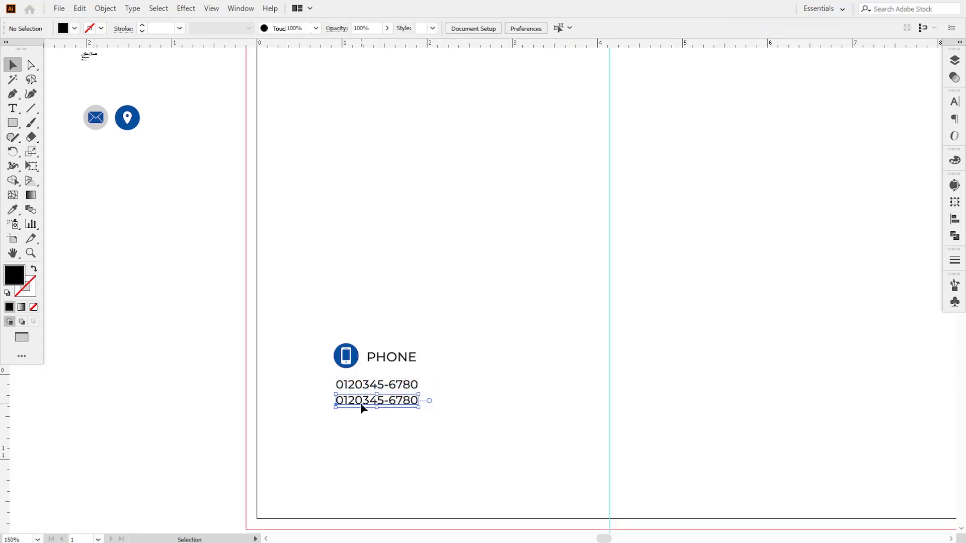
key("t")
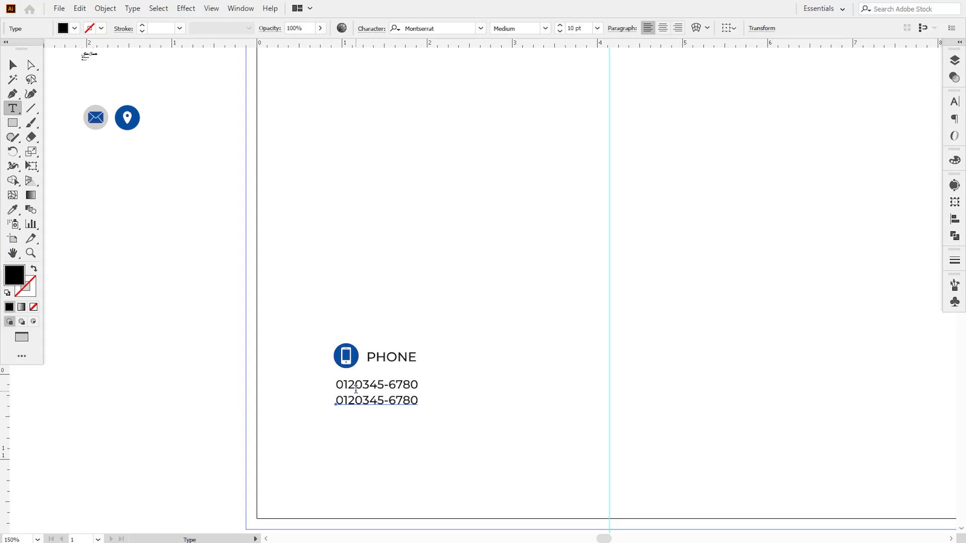
left_click(355, 386)
type("-")
left_click(353, 401)
type("-")
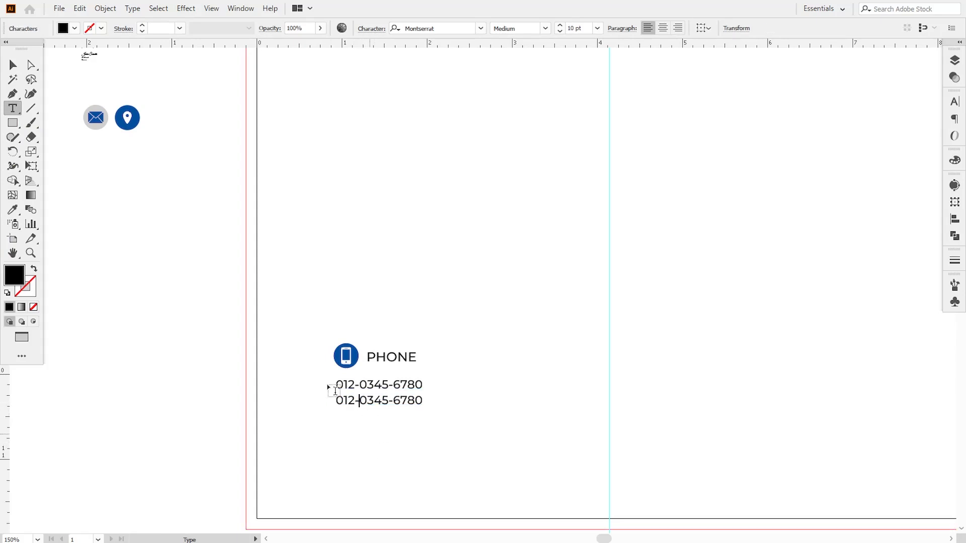
left_click(13, 64)
left_click(150, 222)
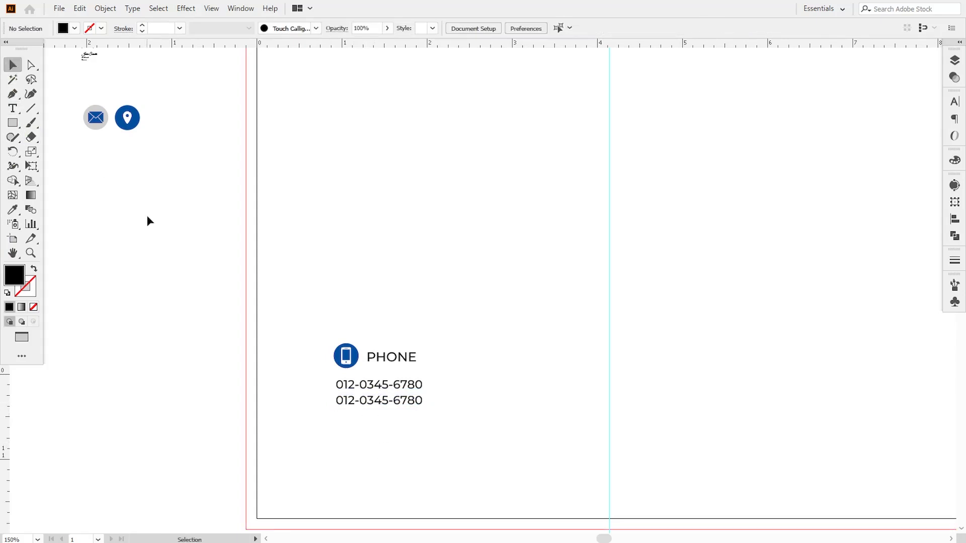
Nudge both phone number lines up closer to the PHONE heading
left_click(405, 401)
key("Up")
key("Up")
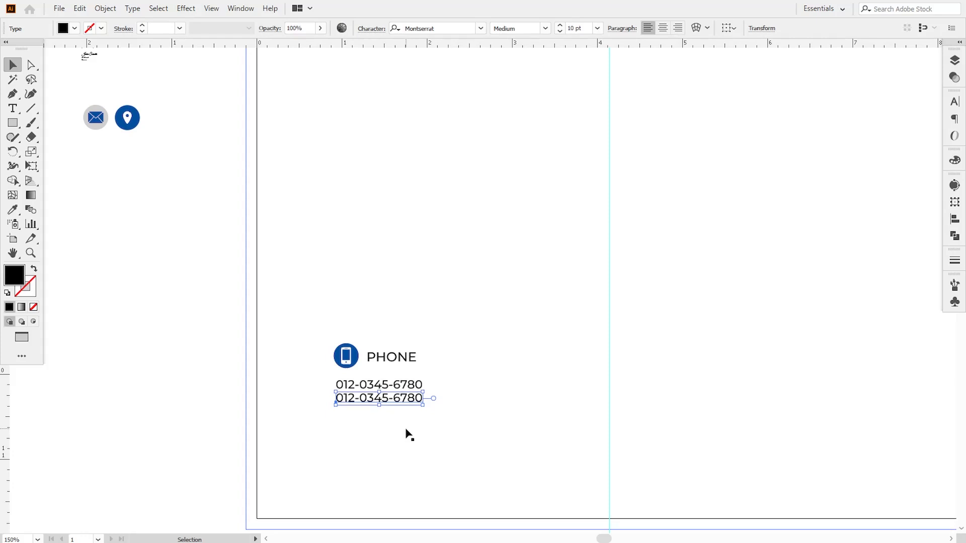
left_click(384, 402)
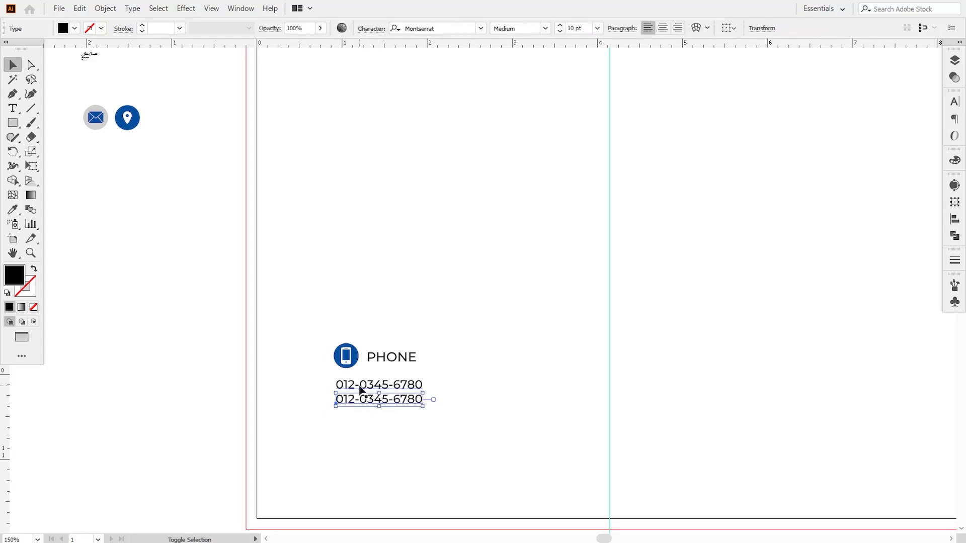
left_click(361, 387, "shift")
key("Up")
key("Up")
key("Up")
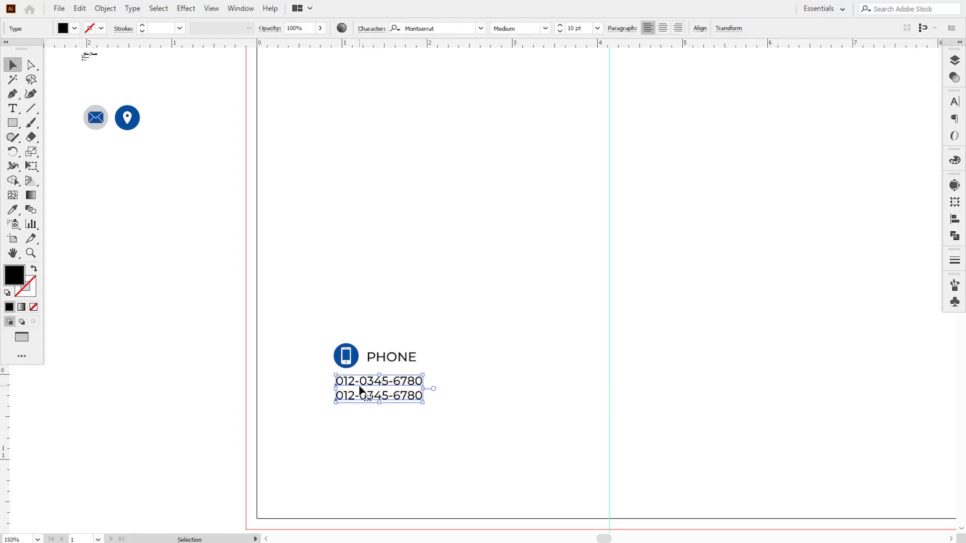
left_click(282, 429)
Select the PHONE heading, phone icon and both number lines together
left_click_drag(444, 436, 386, 434)
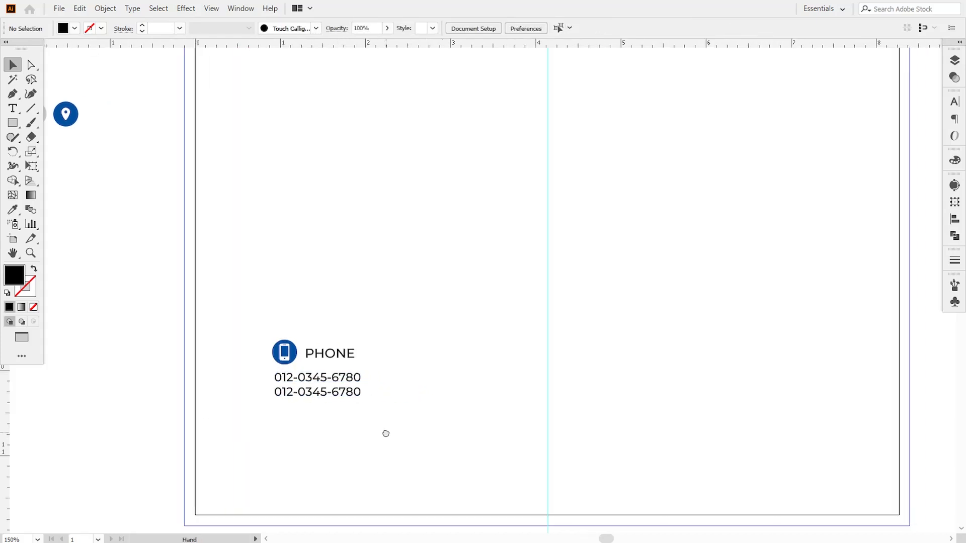
left_click(327, 361)
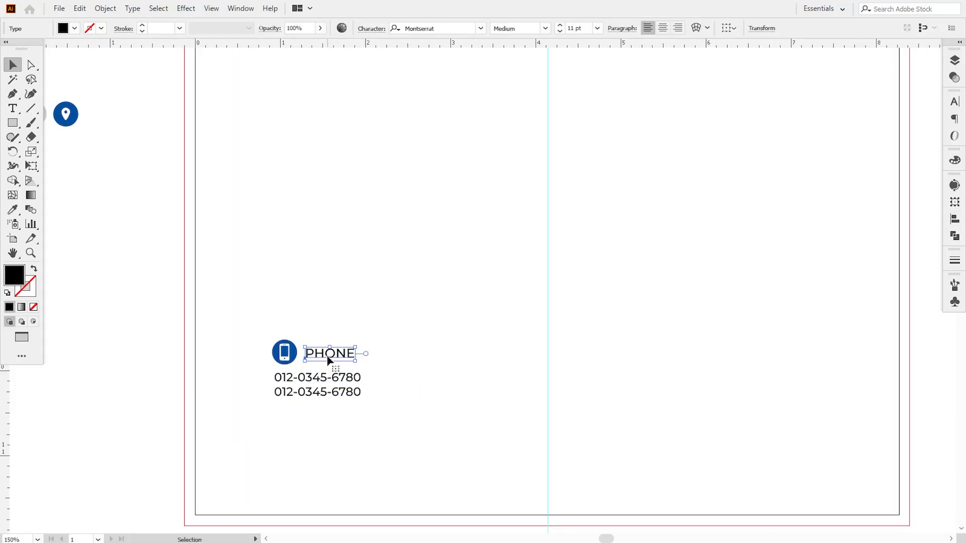
left_click(282, 353, "shift")
left_click(300, 378, "shift")
left_click(301, 397, "shift")
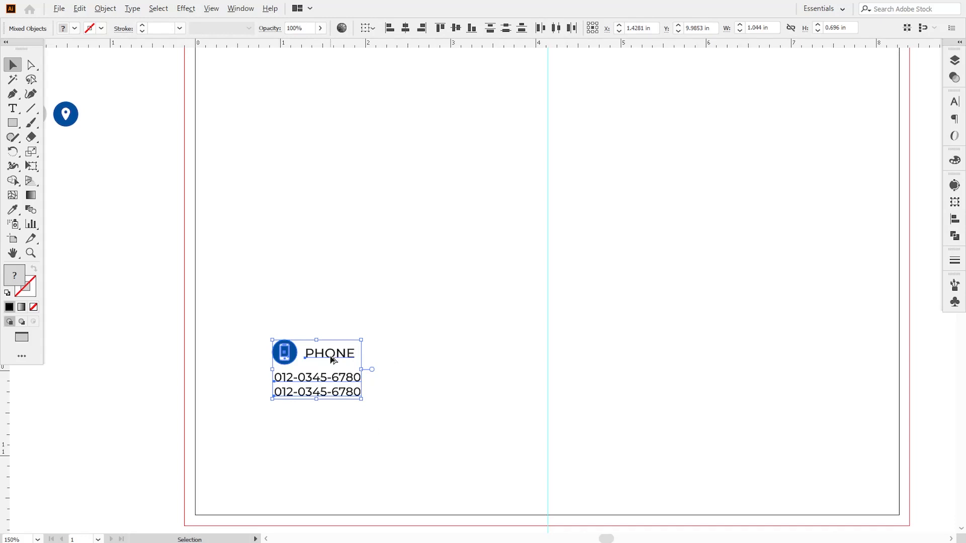
Duplicate the phone contact block across to the right of the footer
left_click_drag(330, 358, 656, 348)
left_click(155, 373)
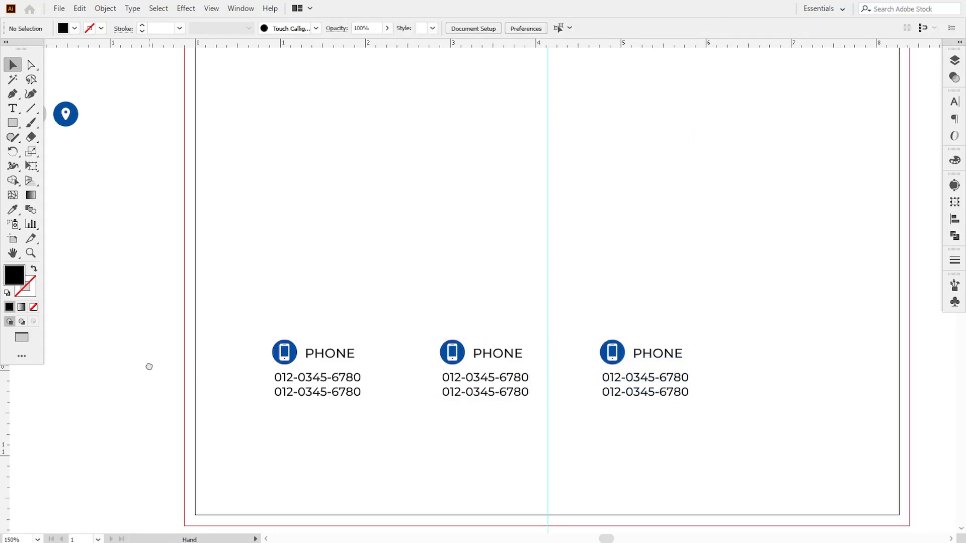
left_click_drag(155, 373, 169, 375)
left_click(17, 114)
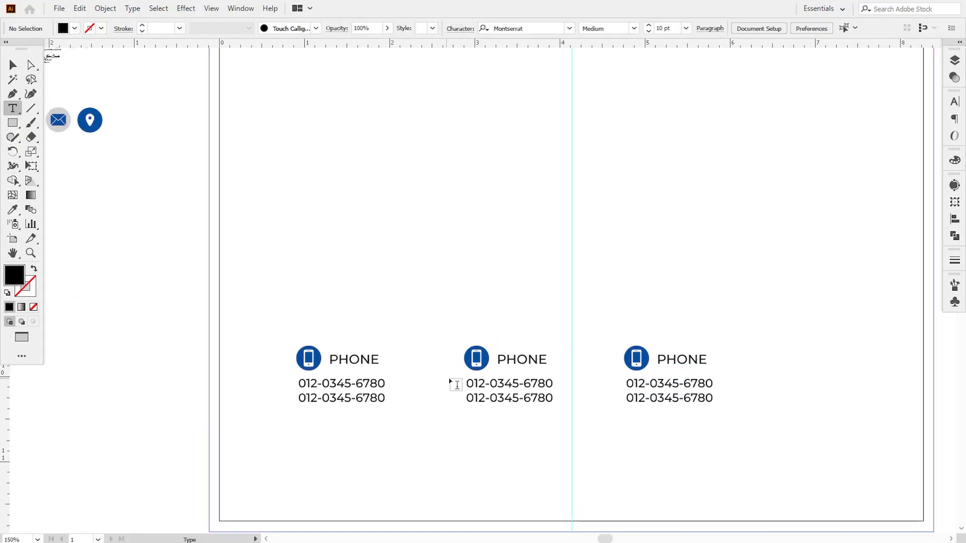
left_click_drag(467, 384, 585, 388)
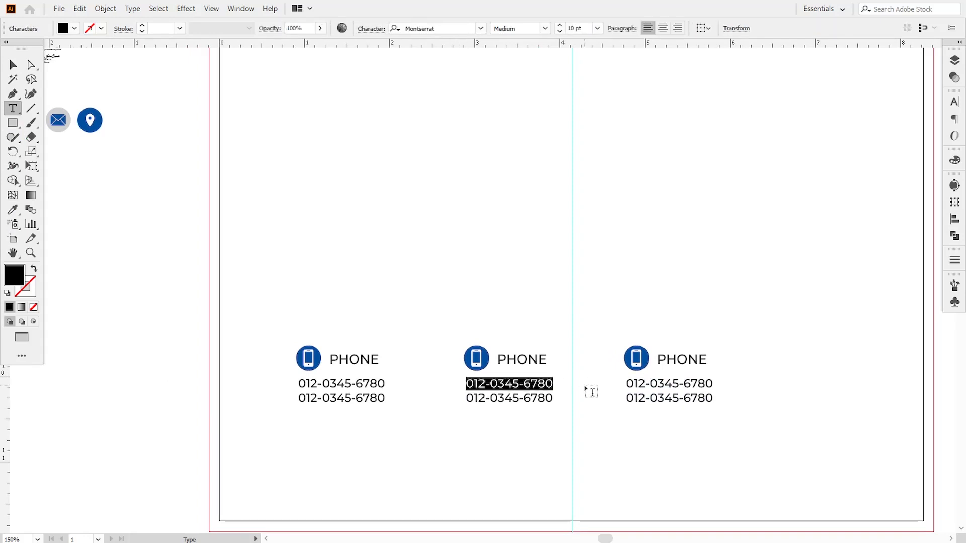
type("info@websiteurl.com")
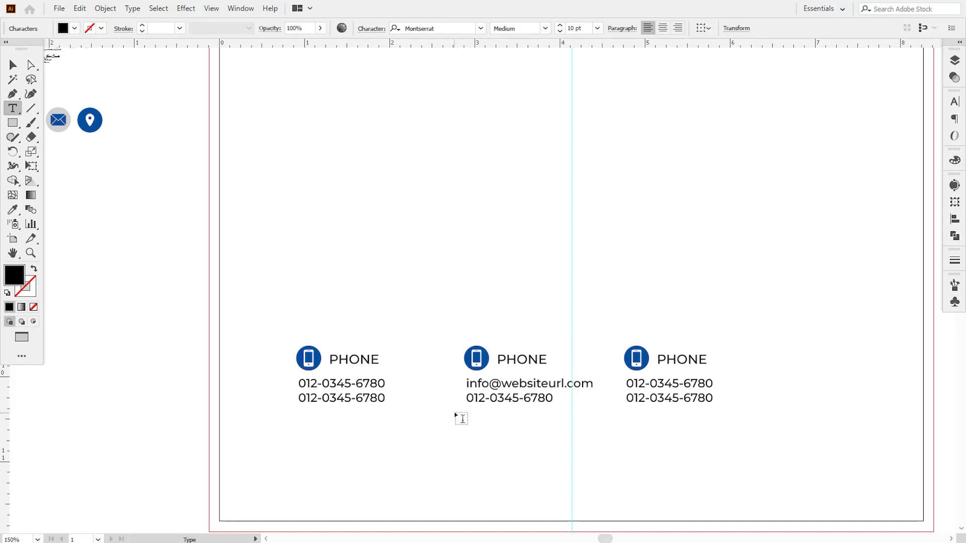
left_click_drag(466, 398, 599, 399)
type("www")
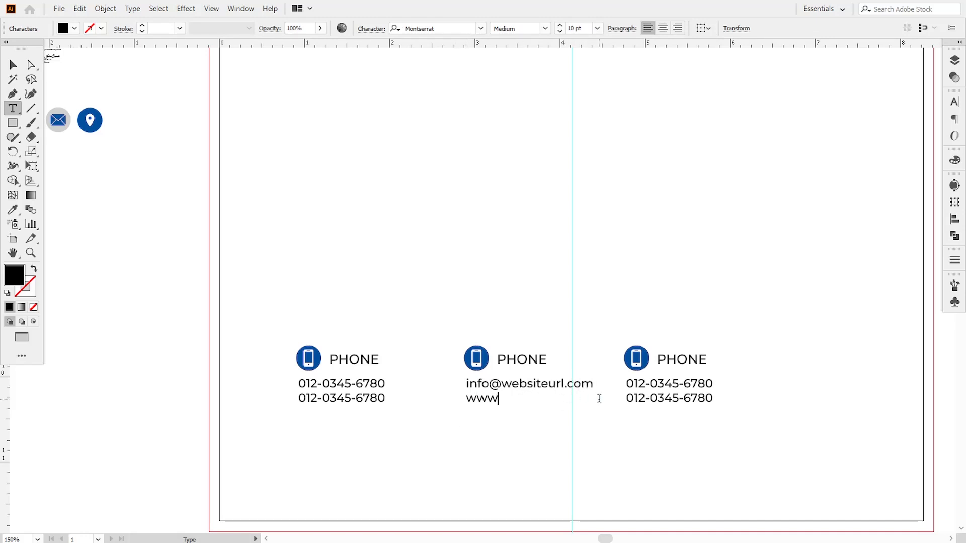
type(".website")
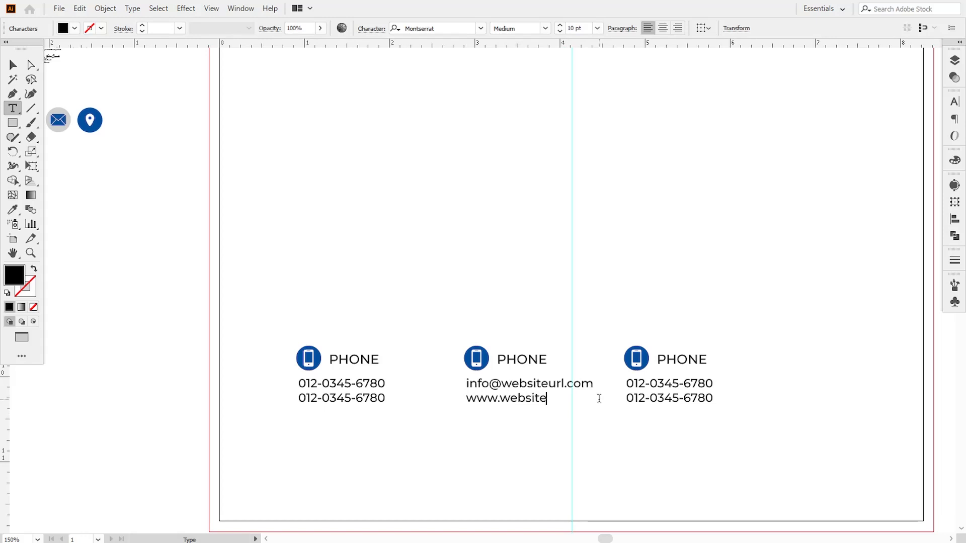
type("url.com")
left_click(12, 64)
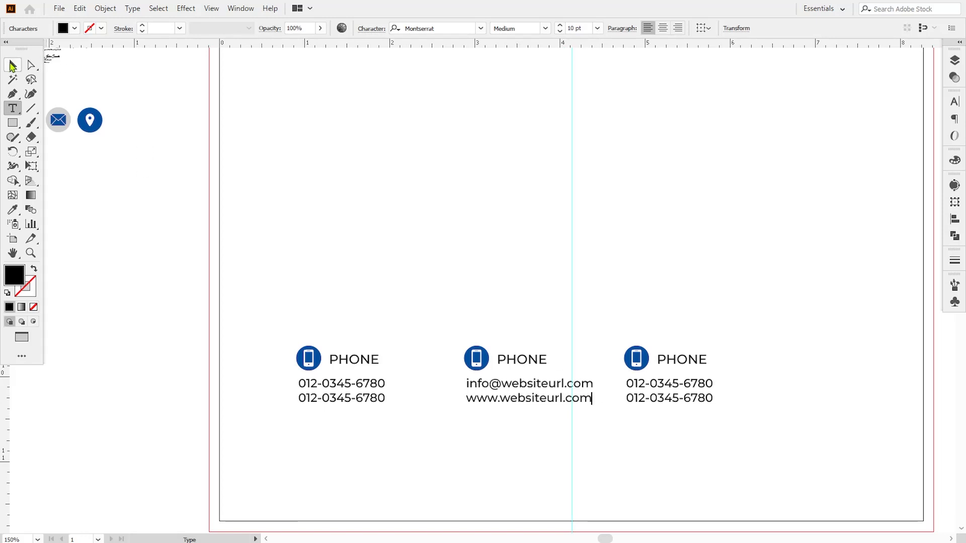
left_click(103, 215)
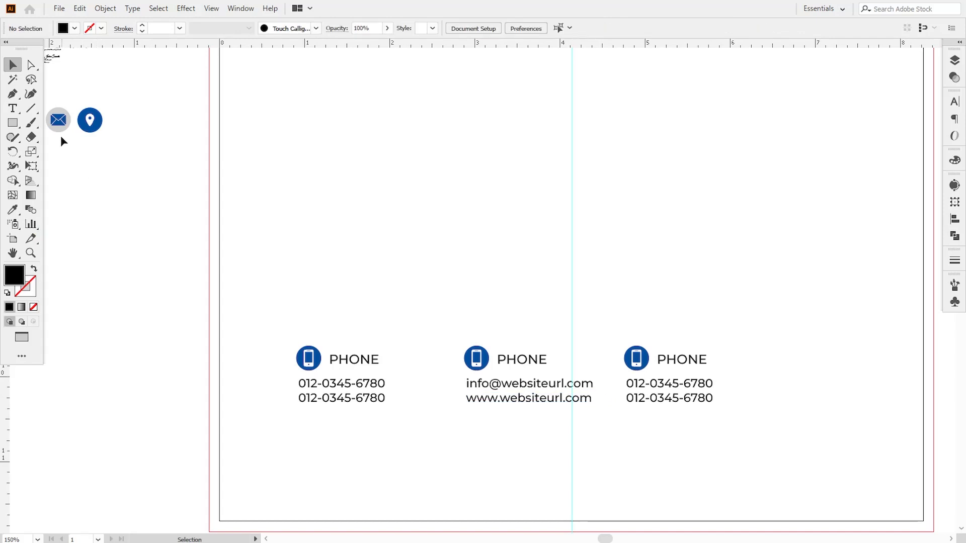
Swap the middle block's phone icon for the envelope icon, deleting the old icon via Layers
left_click_drag(53, 126, 471, 363)
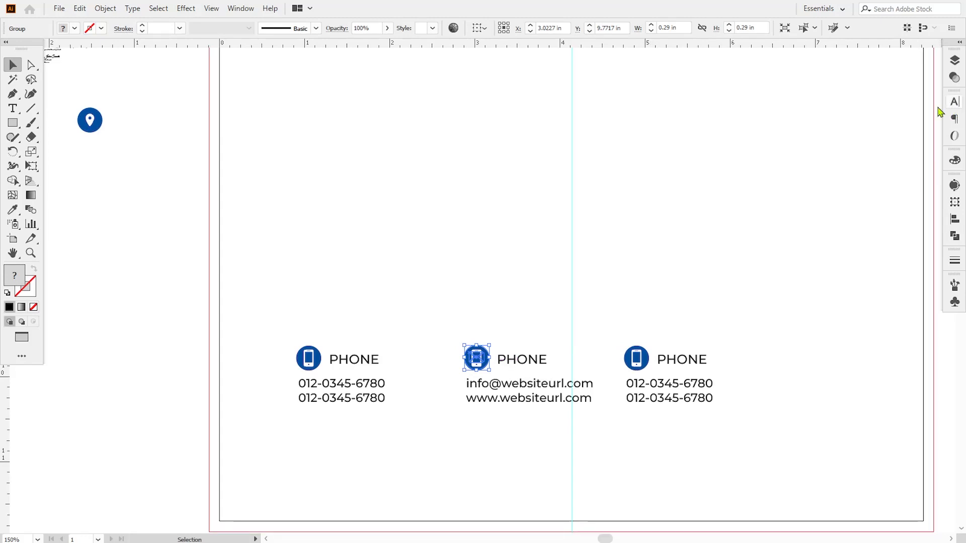
right_click(478, 367)
mouse_move(579, 295)
left_click(657, 294)
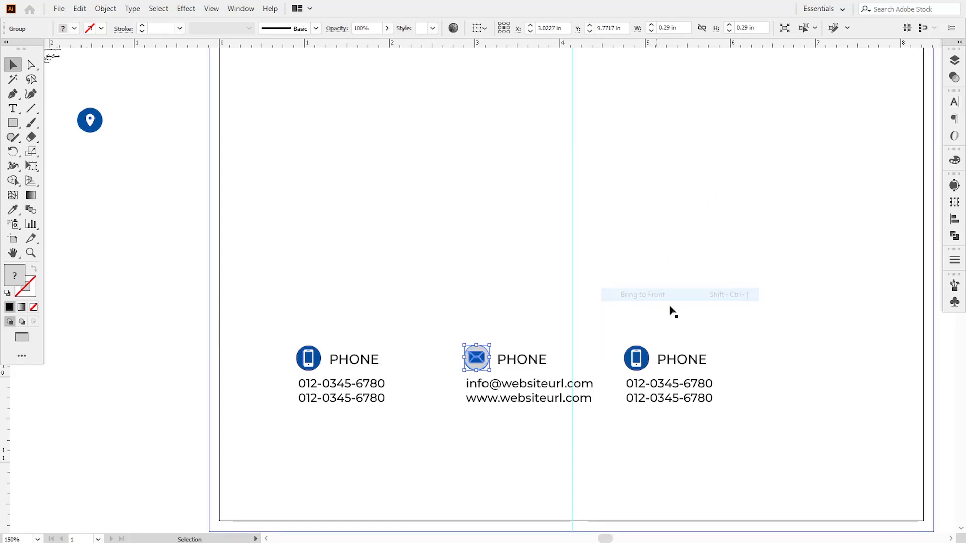
left_click(954, 60)
left_click(834, 73)
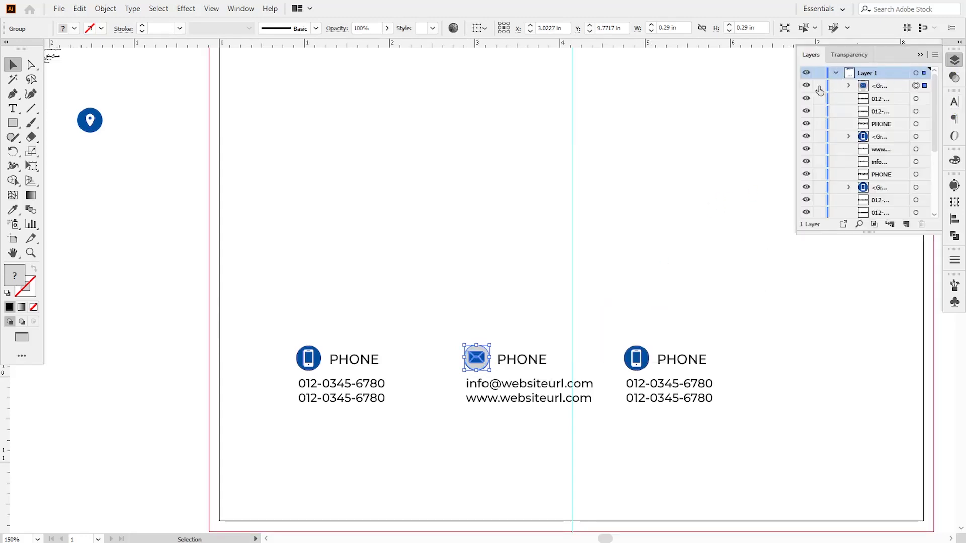
left_click(604, 250)
left_click(807, 86)
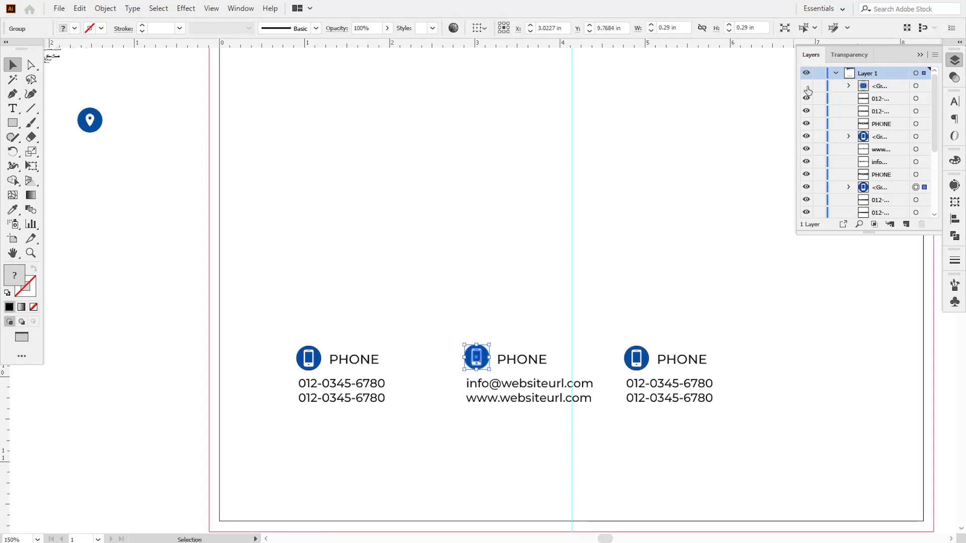
key("Delete")
left_click(807, 86)
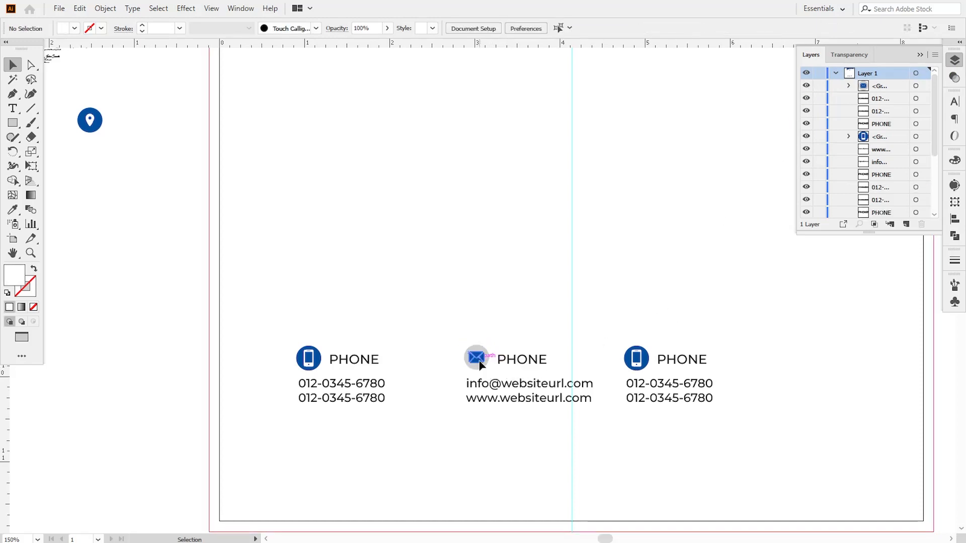
left_click(476, 357)
Retype the middle block's heading as EMAIL
left_click(512, 367)
double_click(512, 368)
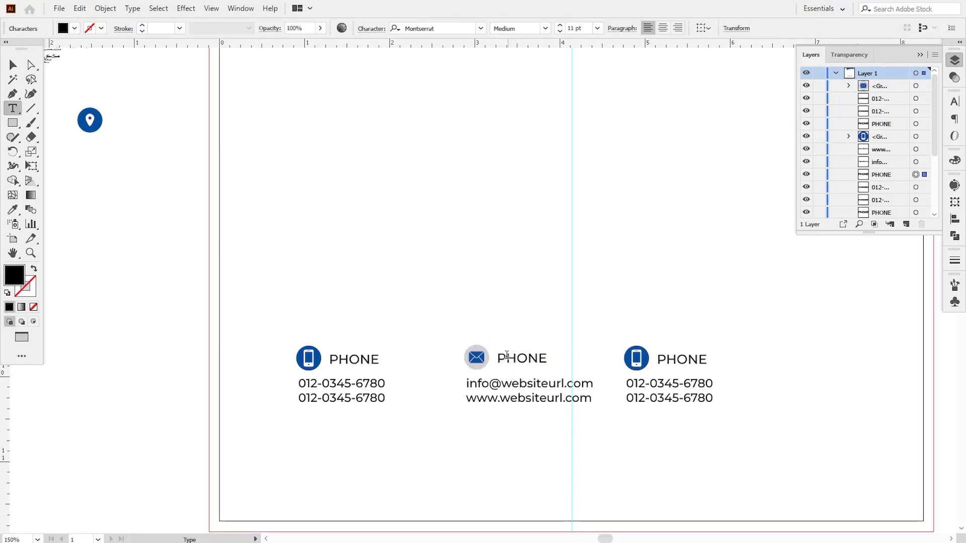
left_click_drag(496, 358, 597, 357)
type("Emai")
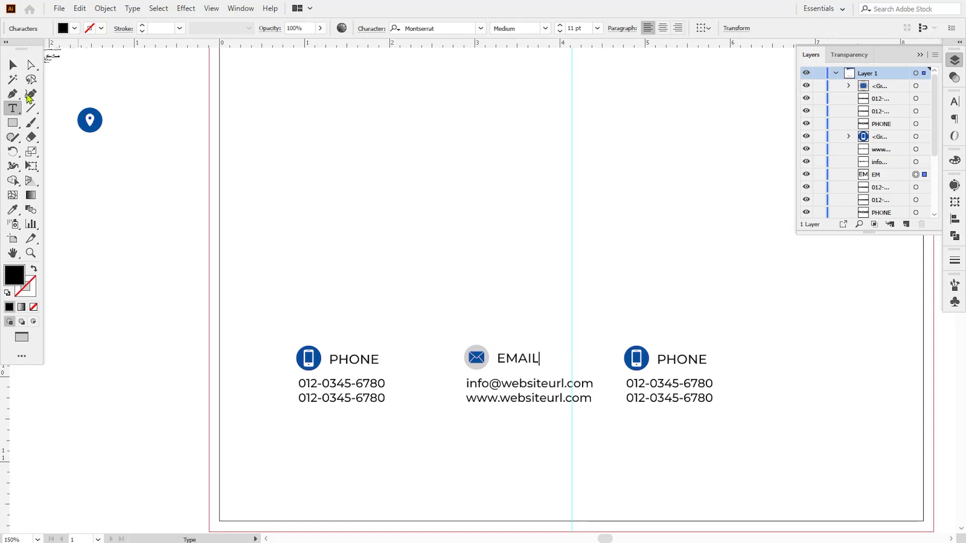
key("Escape")
left_click(287, 268)
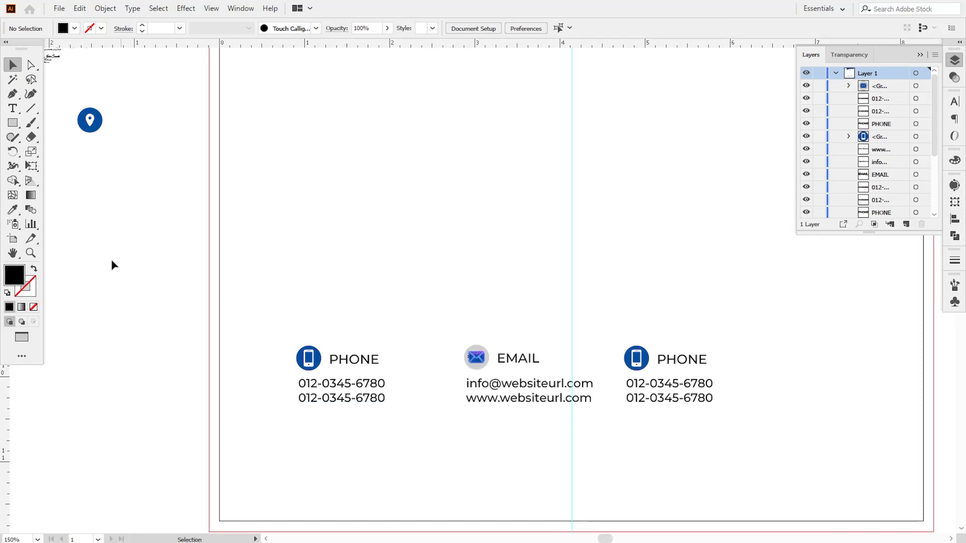
left_click(13, 109)
Replace the right block's two number lines with a sample street address and city/ZIP line
left_click_drag(626, 384, 713, 385)
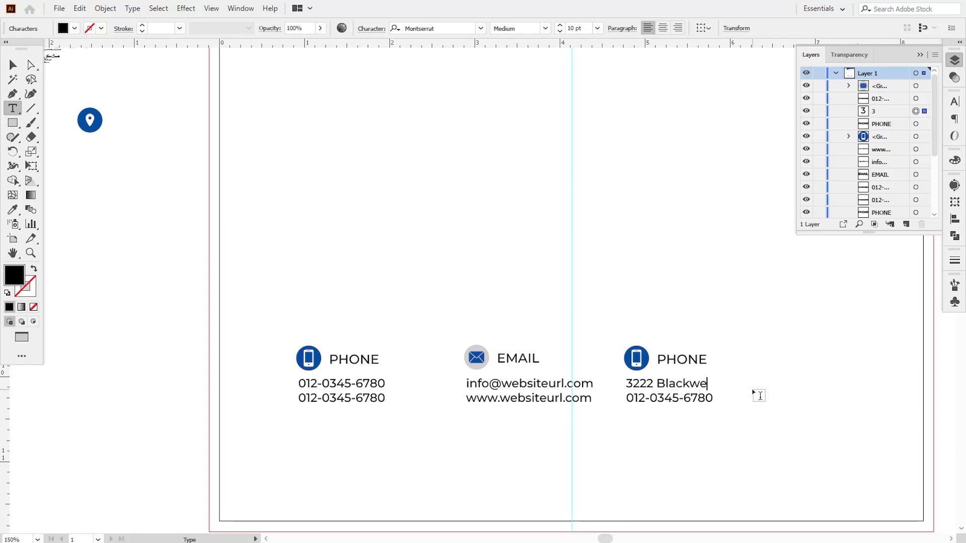
left_click_drag(627, 398, 721, 399)
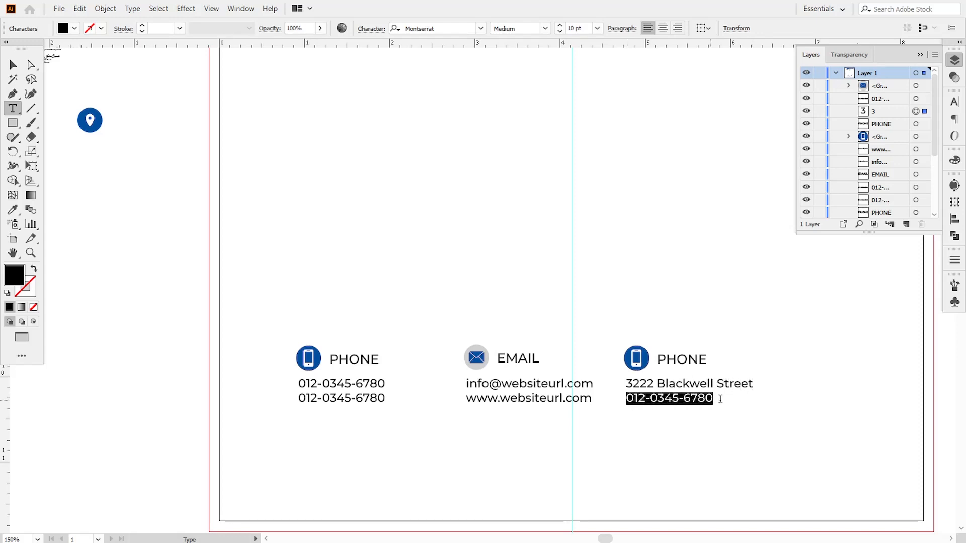
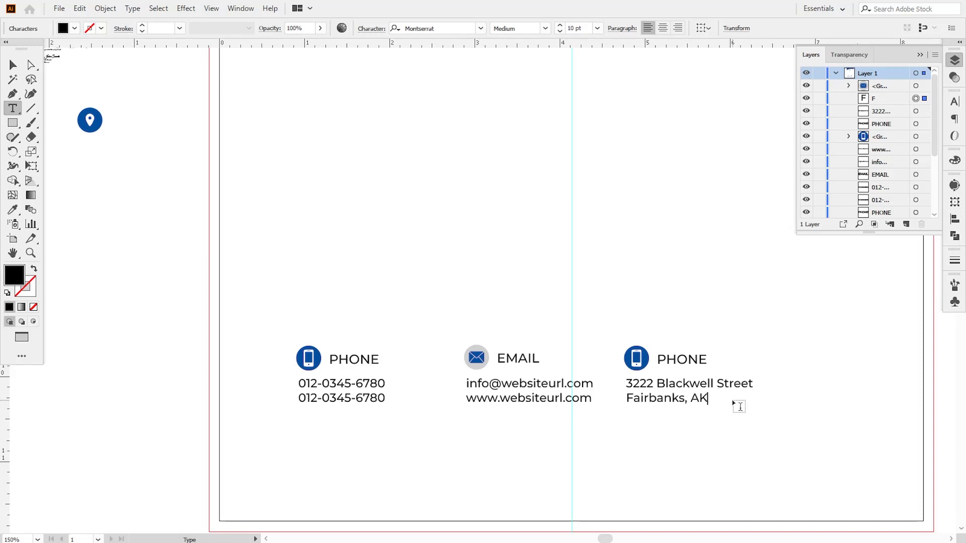
Retitle the right block ADDRESS and move the location-pin icon onto its icon
left_click_drag(663, 357, 729, 356)
type("ADDRESS")
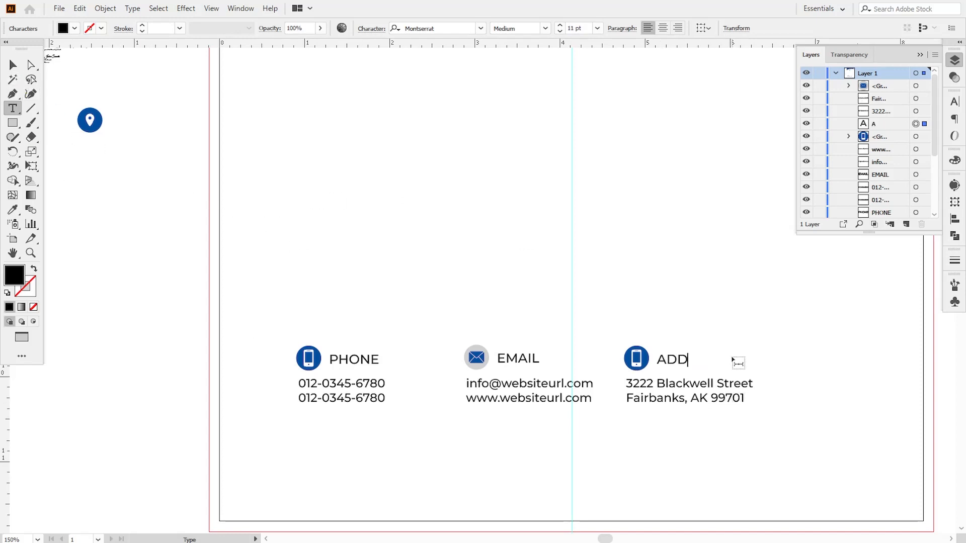
left_click(13, 64)
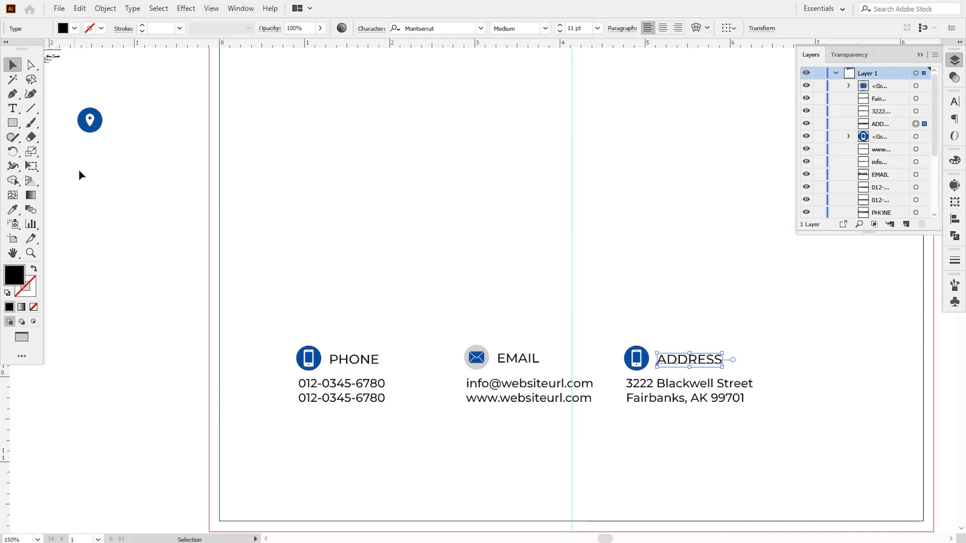
left_click(80, 171)
left_click_drag(90, 118, 643, 358)
right_click(642, 358)
mouse_move(764, 301)
left_click(805, 297)
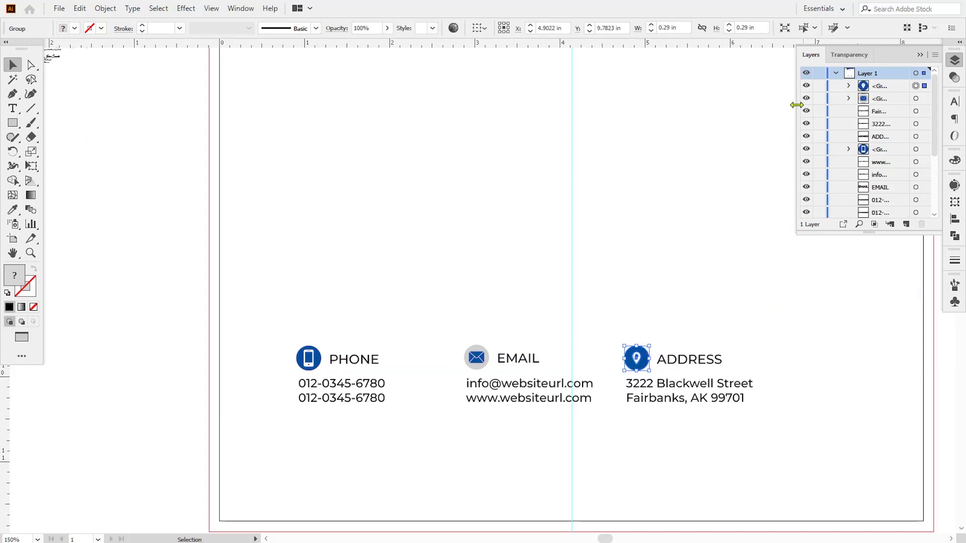
left_click(664, 340)
left_click(636, 356)
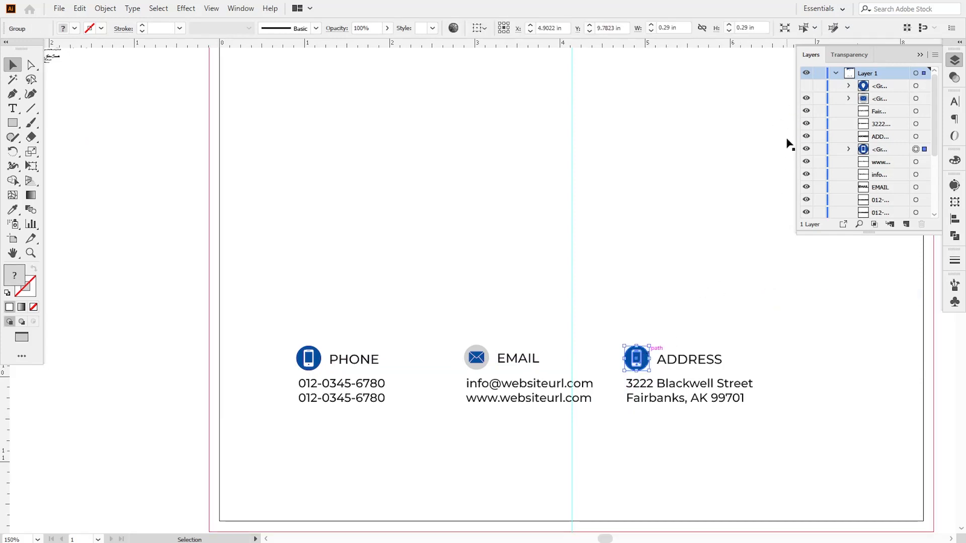
key("Delete")
left_click(806, 86)
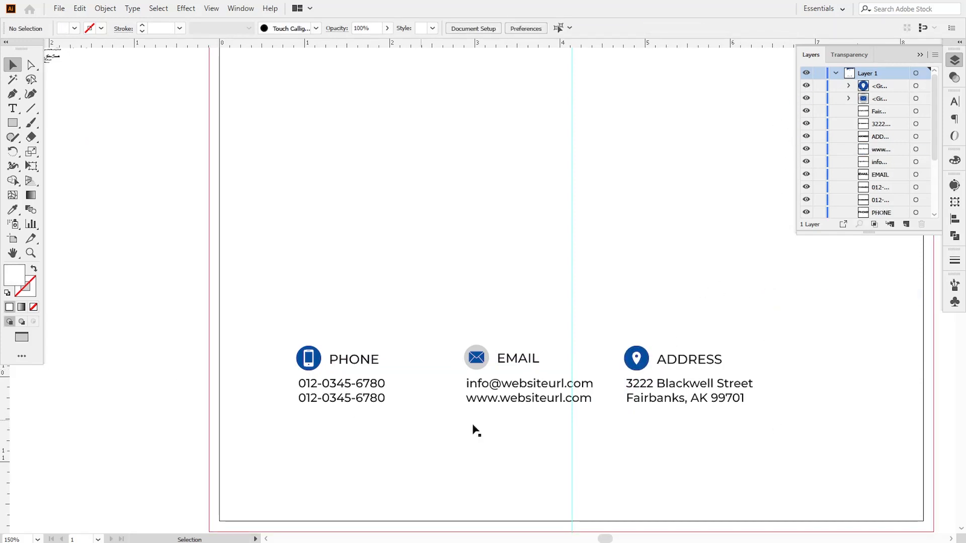
left_click(526, 363)
left_click(545, 28)
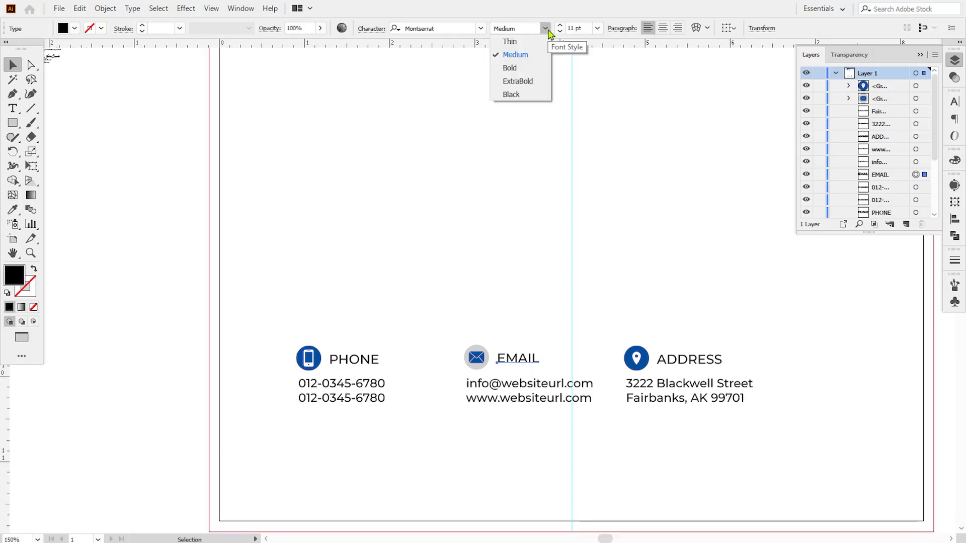
left_click(516, 55)
left_click(486, 181)
Lock the page background rectangle in the Layers panel
key("ctrl+minus")
key("ctrl+minus")
key("ctrl+minus")
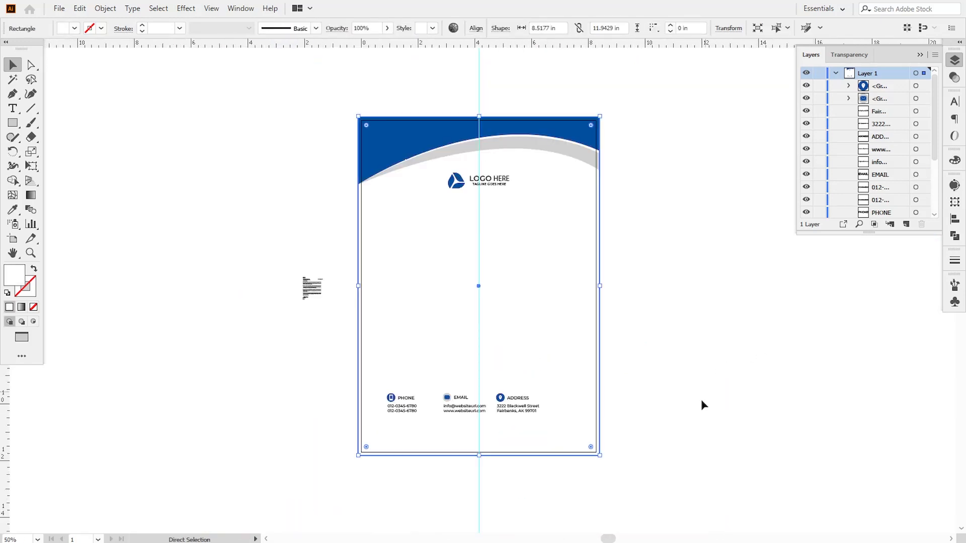
left_click(701, 405)
left_click_drag(682, 444, 673, 434)
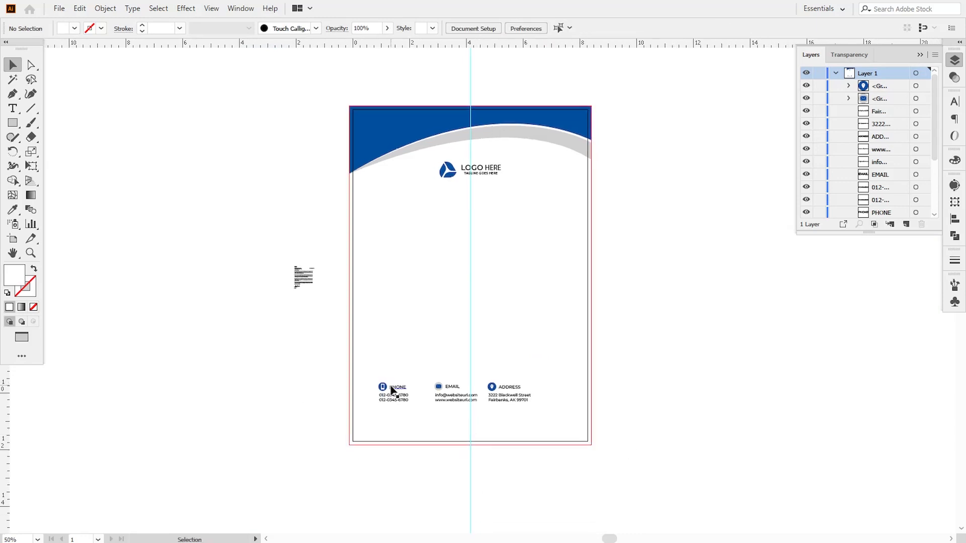
left_click_drag(396, 389, 381, 392)
left_click(388, 410)
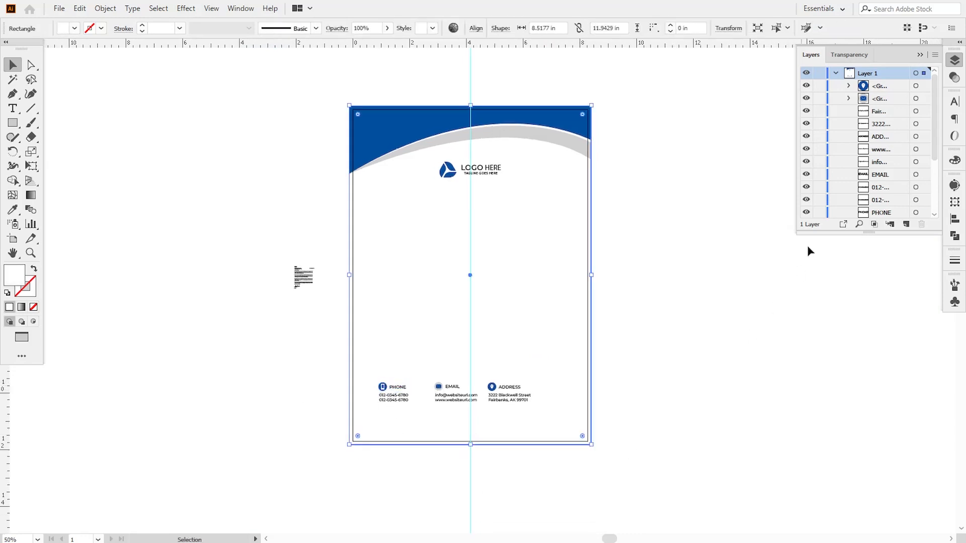
scroll(934, 126, "down", 4)
left_click(819, 199)
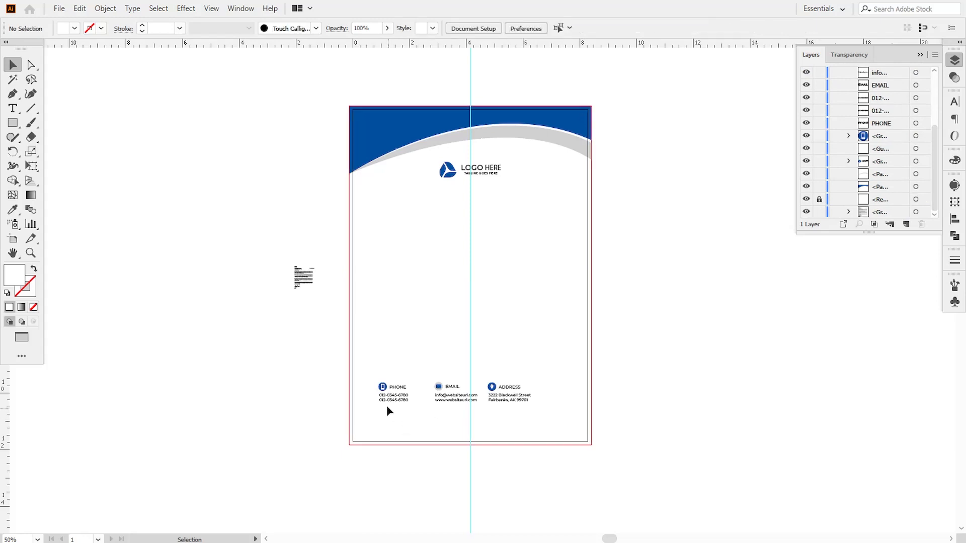
Group the phone, email and address icons each with its own text label
left_click_drag(411, 416, 375, 383)
left_click(105, 8)
left_click(122, 67)
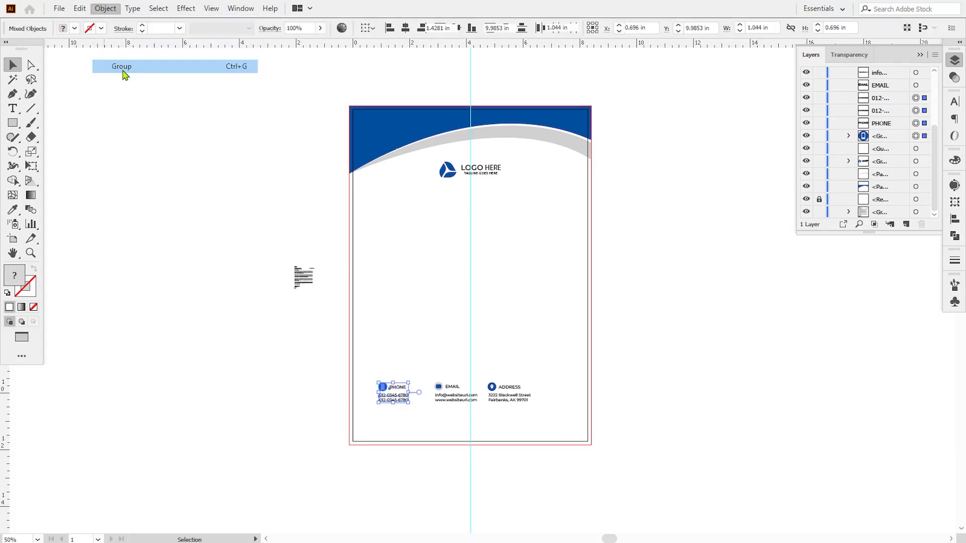
left_click_drag(438, 387, 484, 381)
left_click(105, 9)
left_click(123, 67)
left_click(105, 8)
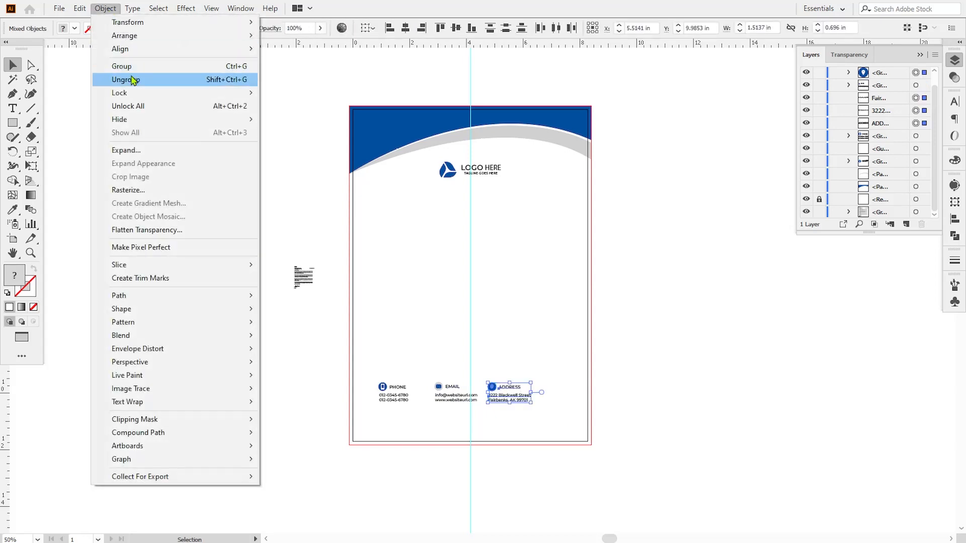
left_click(123, 67)
Move the ADDRESS group two shift-nudges to the right to spread the blocks
left_click(682, 340)
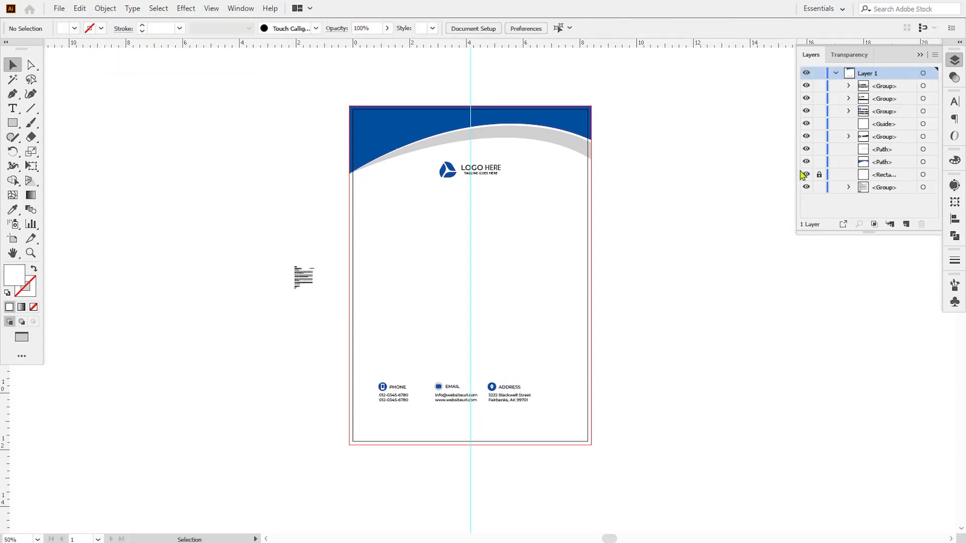
left_click(397, 399)
left_click(438, 402, "shift")
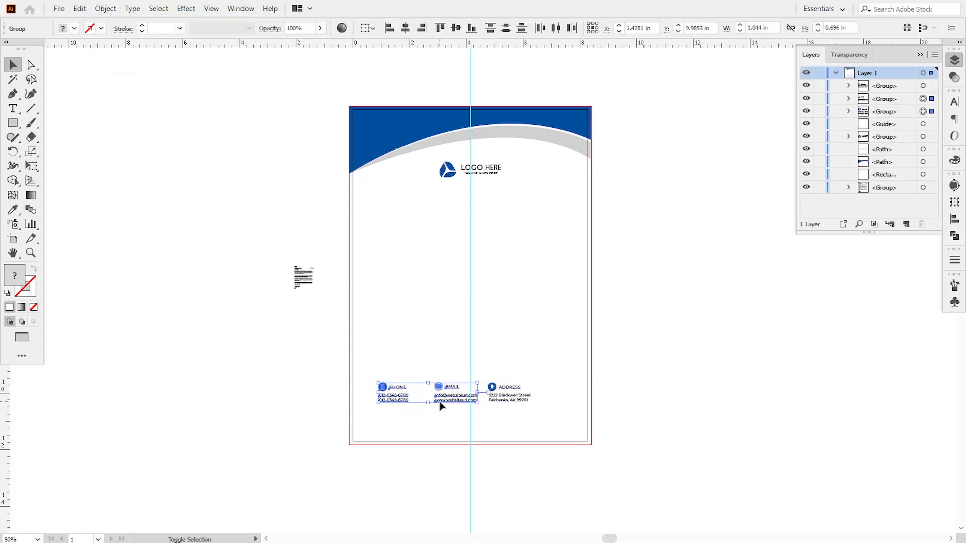
left_click(524, 400)
key("shift+Right")
key("shift+Right")
key("shift+Right")
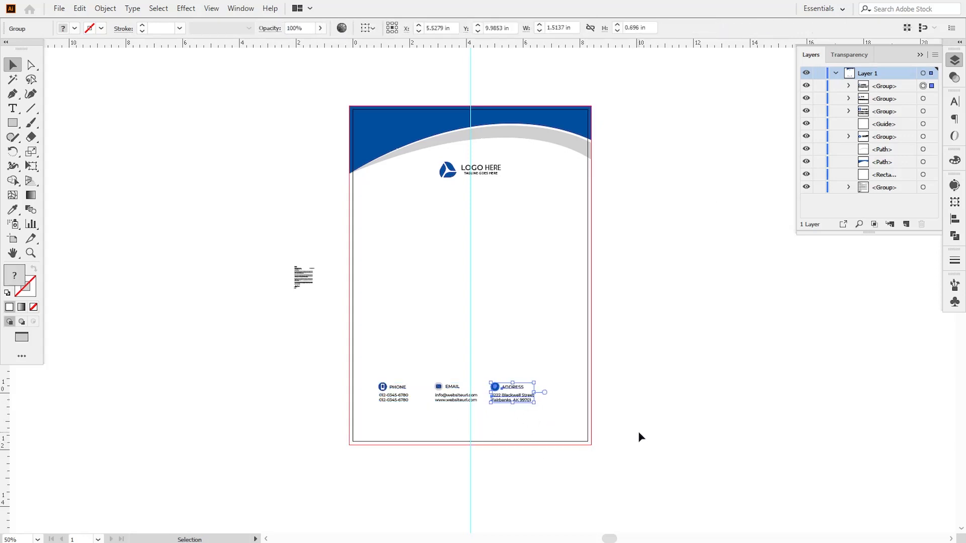
key("shift+Right")
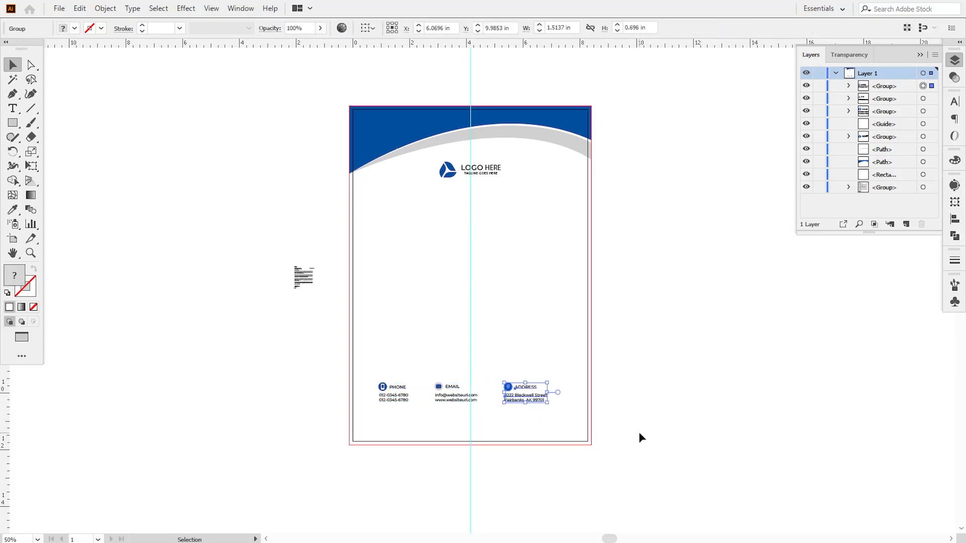
left_click(638, 437)
Shift all three contact groups slightly right and move them lower on the page
left_click(451, 400)
left_click(399, 401, "shift")
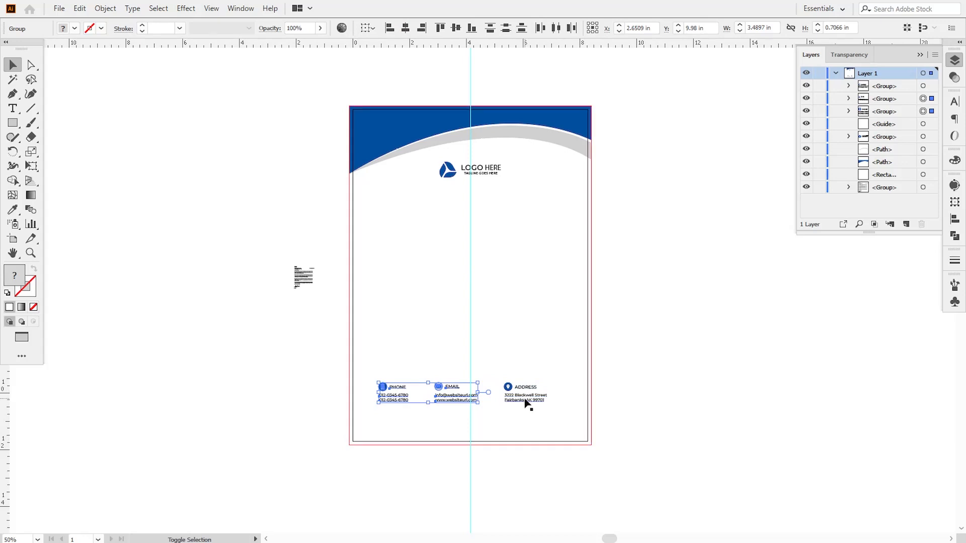
left_click(525, 401, "shift")
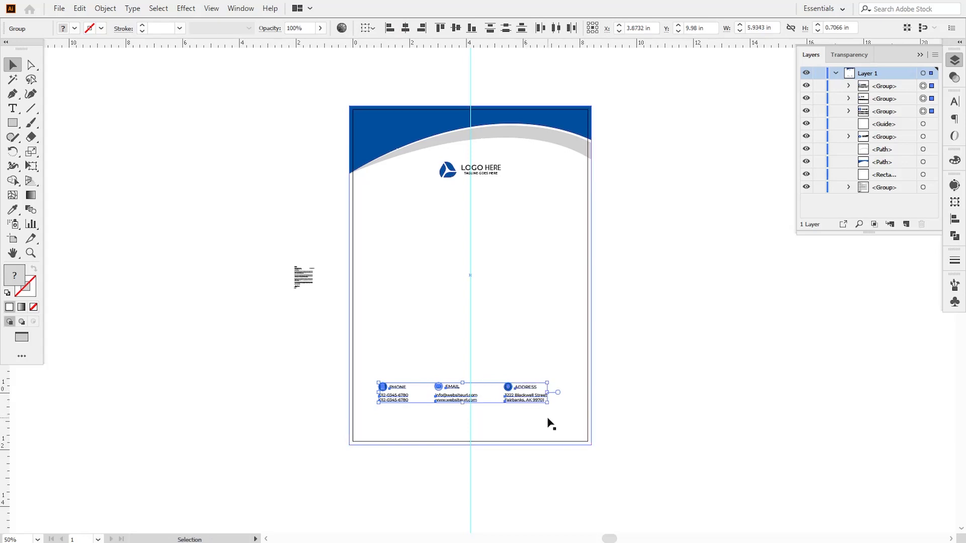
key("shift+Right")
key("shift+Right")
key("shift+Right")
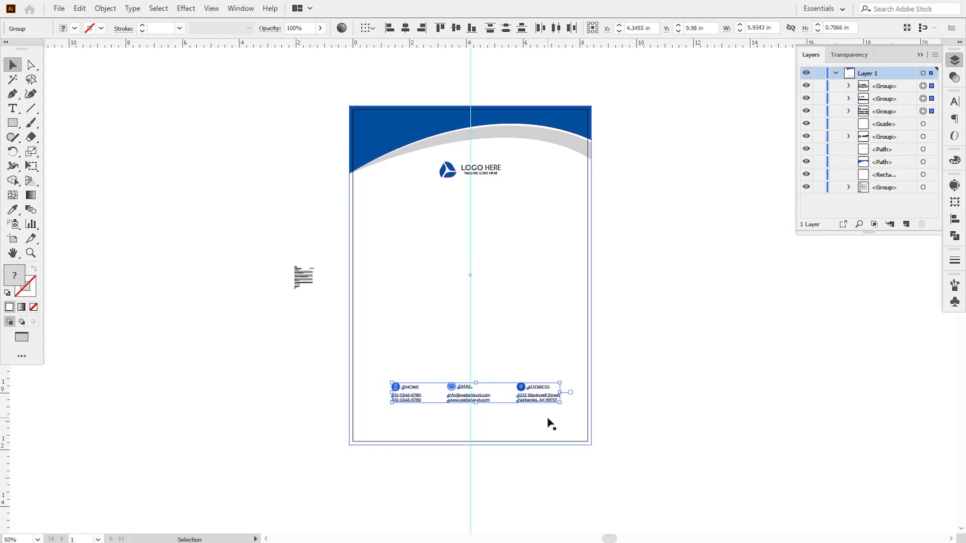
key("shift+Left")
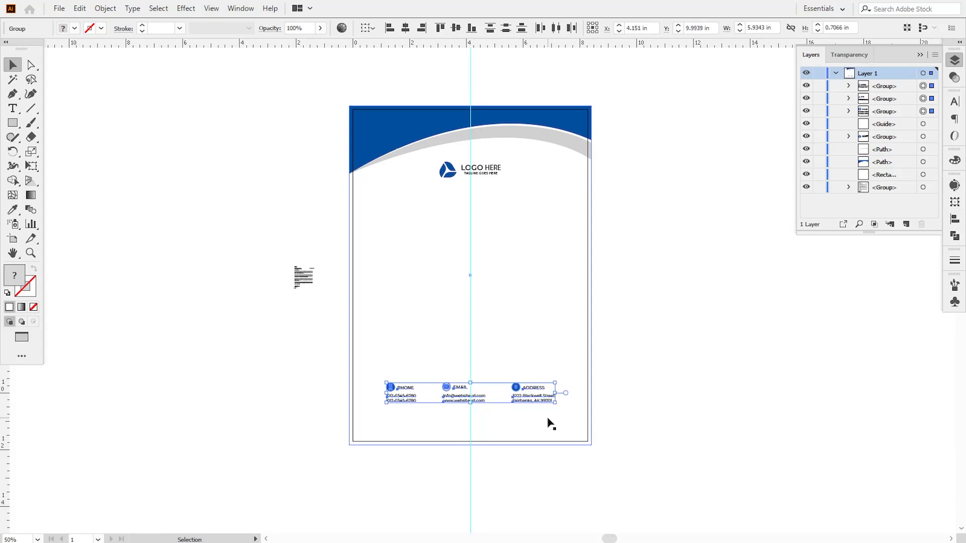
key("shift+Down")
key("shift+Down")
key("shift+Down")
left_click(633, 497)
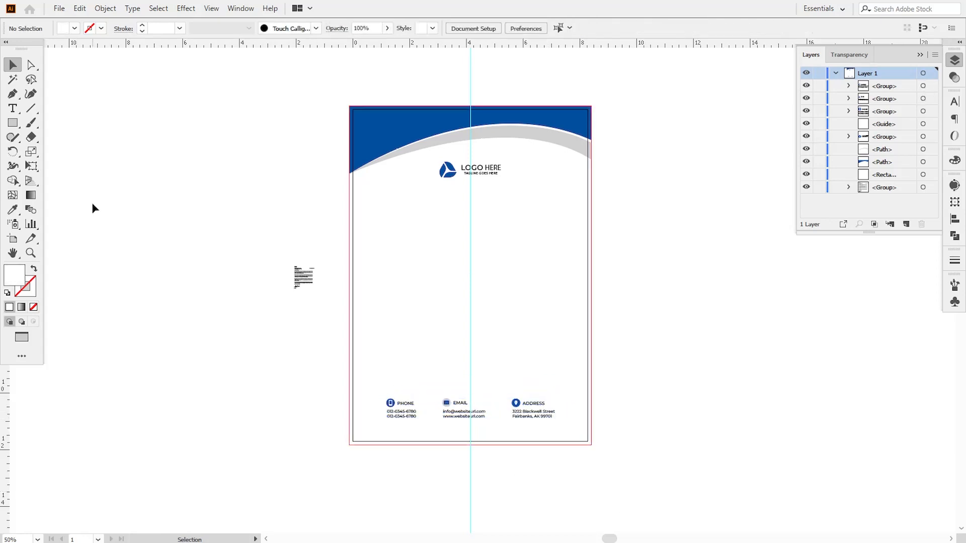
Draw a thin rectangle across the page's bottom edge, filled with the header blue
key("m")
left_click_drag(350, 435, 592, 445)
left_click(12, 209)
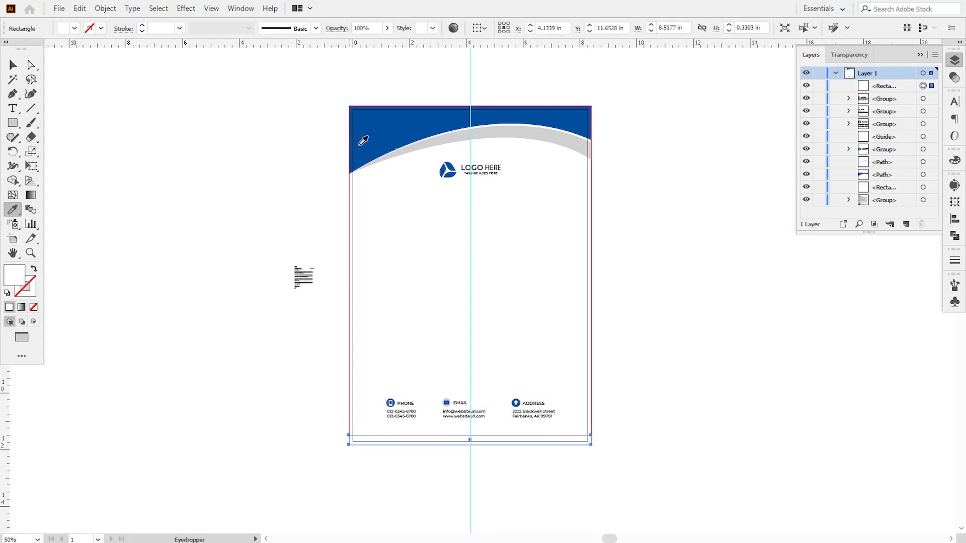
left_click(376, 145)
left_click(13, 65)
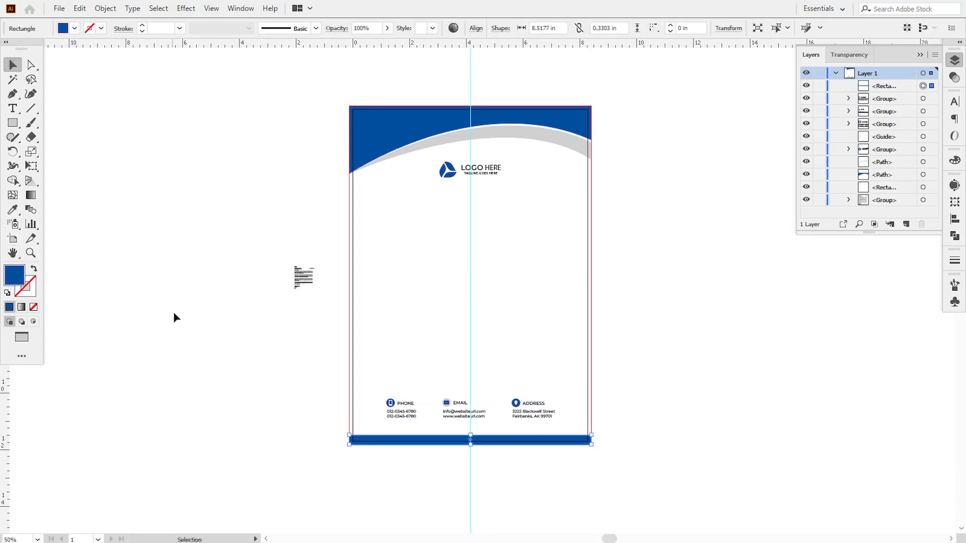
left_click(173, 312)
Nudge the three contact groups down, then slightly back up
left_click(389, 416)
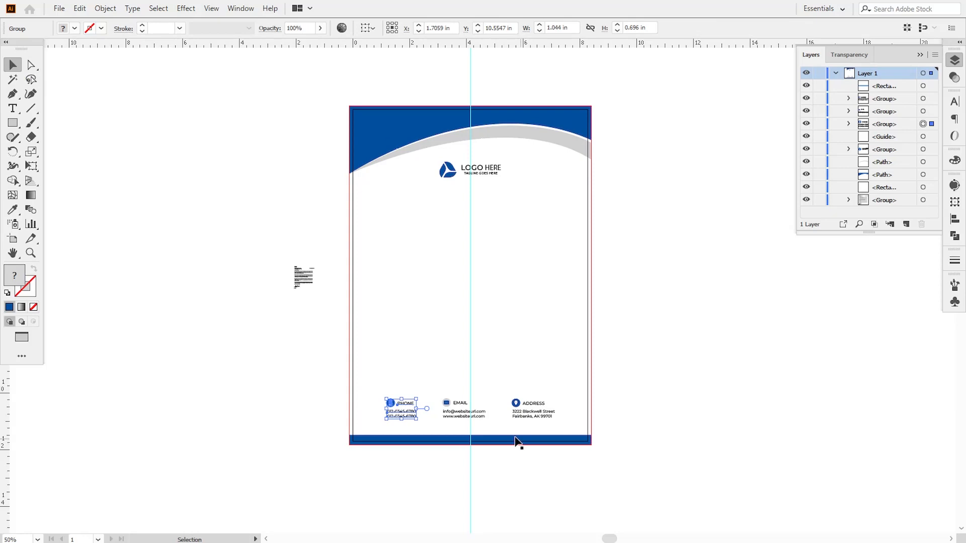
left_click(455, 417, "shift")
left_click(535, 419, "shift")
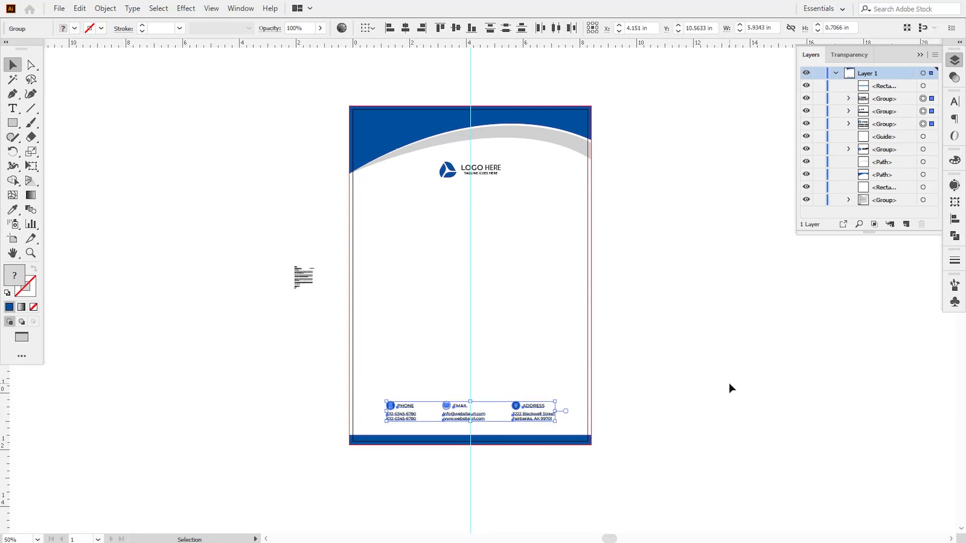
key("Down")
key("Down")
key("Down")
key("Up")
key("Up")
key("Up")
key("Up")
key("Up")
key("Up")
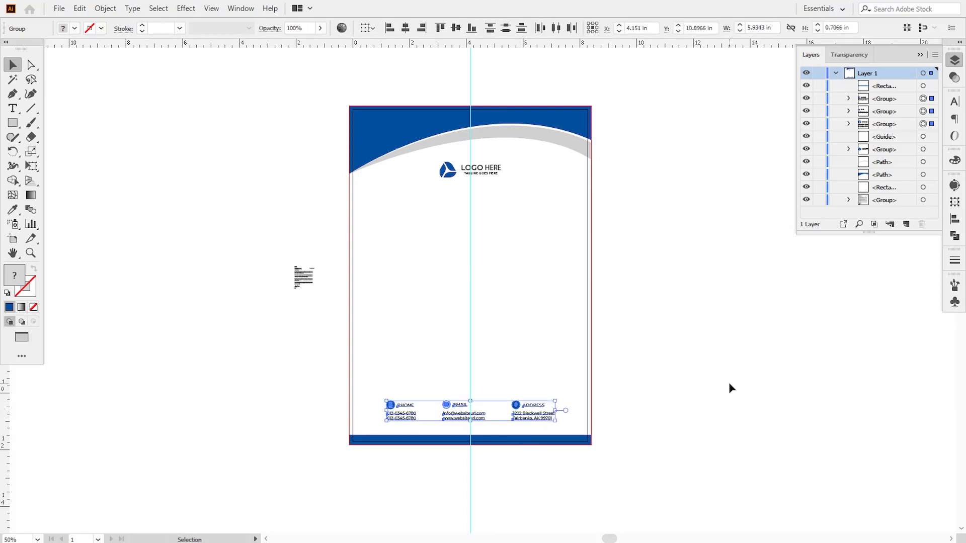
left_click(530, 458)
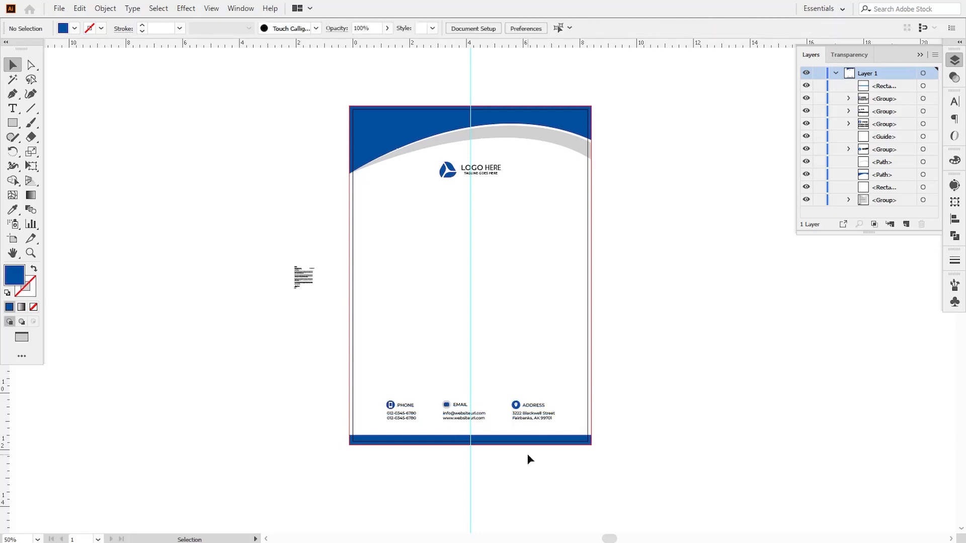
Reselect the contact groups, then select the letter body text beside the page
left_click(483, 419)
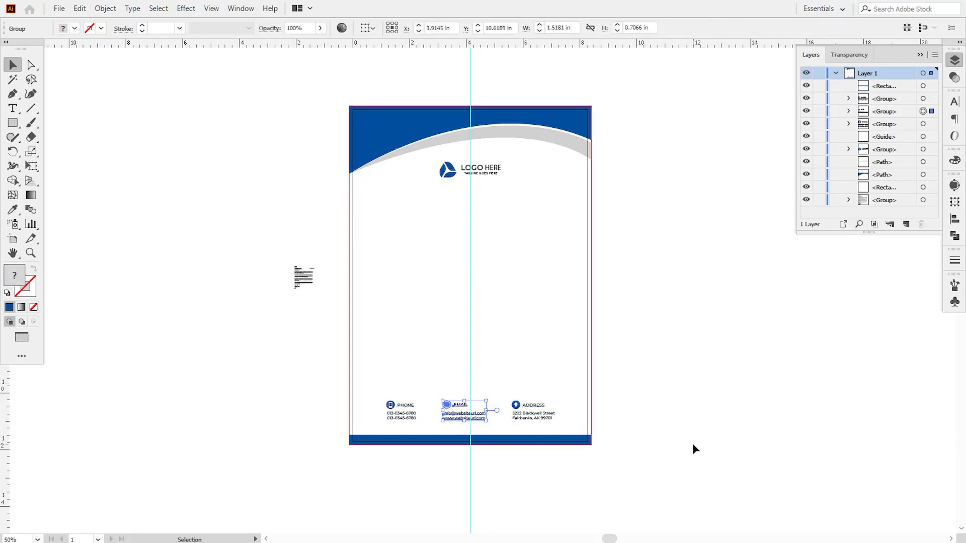
left_click(521, 423)
left_click(473, 422, "shift")
left_click(407, 421, "shift")
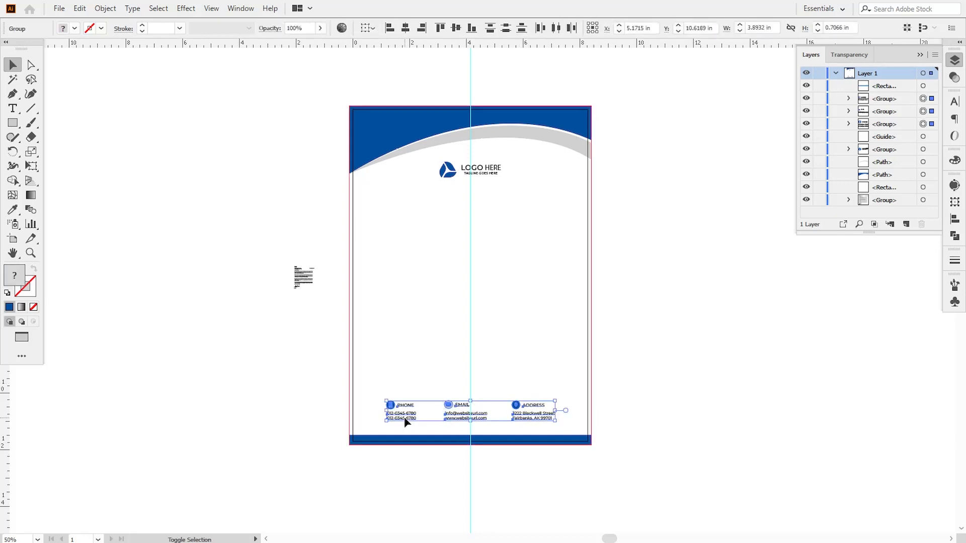
left_click(659, 427)
left_click(305, 278)
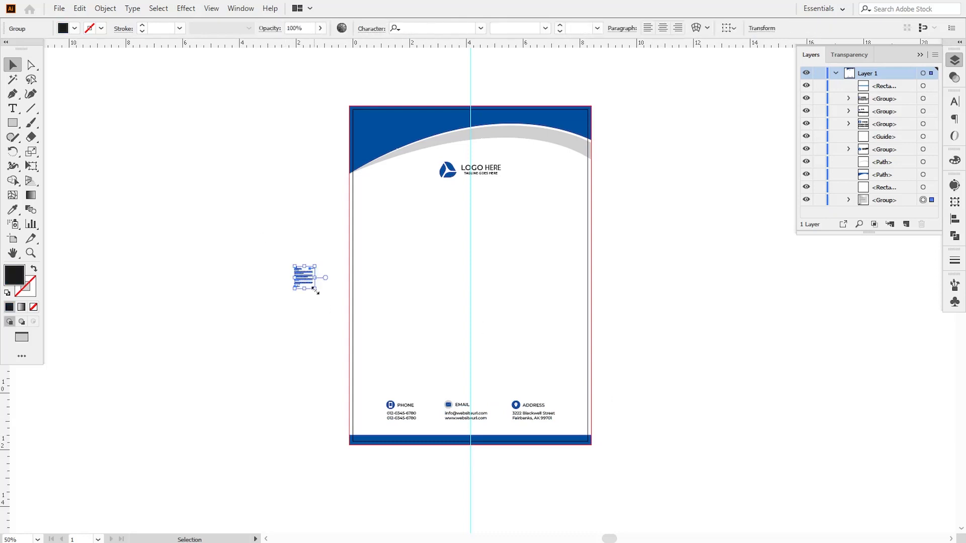
Enlarge the letter body text and move it onto the centre of the page
left_click_drag(315, 289, 365, 344)
left_click_drag(261, 237, 433, 240)
key("ctrl+plus")
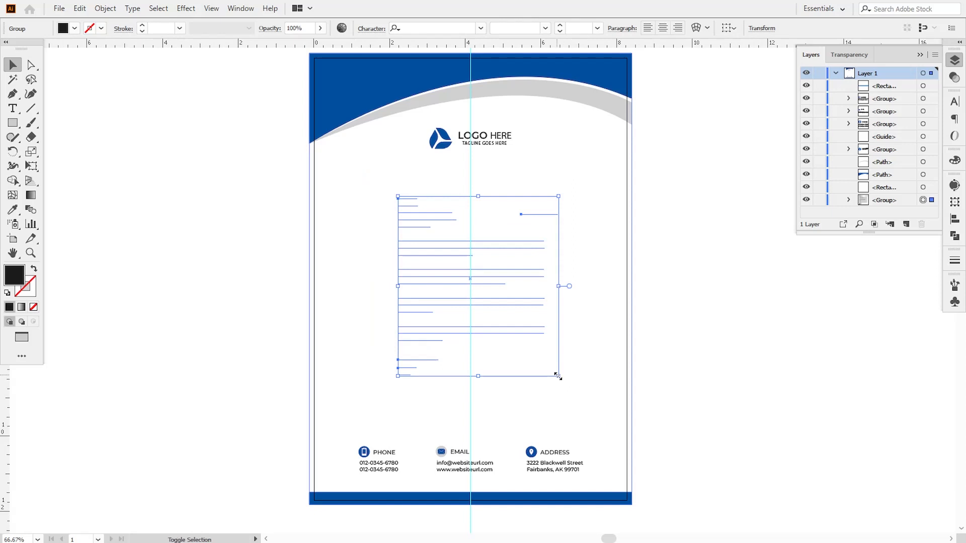
left_click_drag(559, 377, 570, 388)
Bring the body text forward, nudge it left onto the guide, and enlarge it to fill the page
right_click(529, 352)
mouse_move(606, 279)
left_click(675, 229)
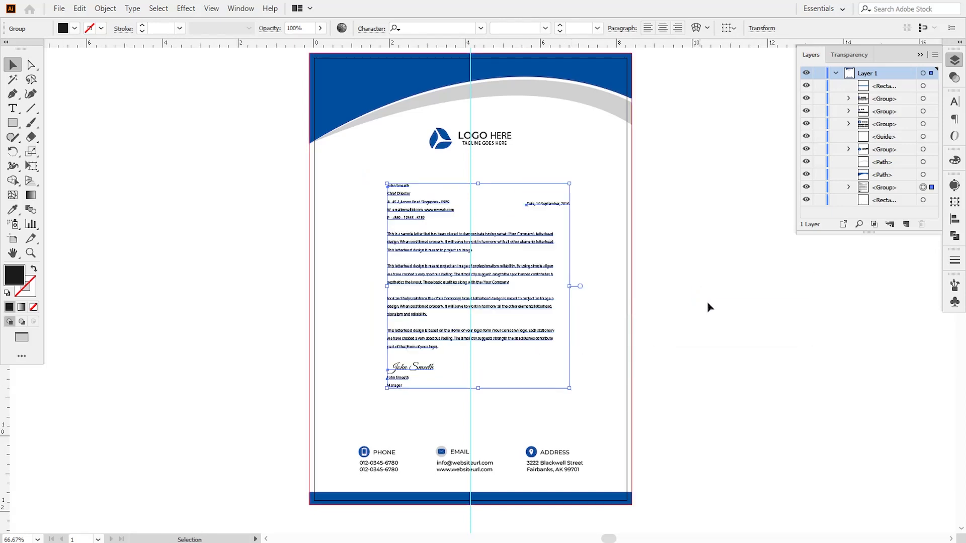
key("Left")
key("Left")
key("Left")
key("Left")
key("Left")
key("Left")
key("Left")
key("Left")
key("Left")
key("Left")
key("Left")
key("Left")
key("Left")
key("Left")
key("Left")
key("Left")
key("Left")
key("Left")
key("Left")
key("Left")
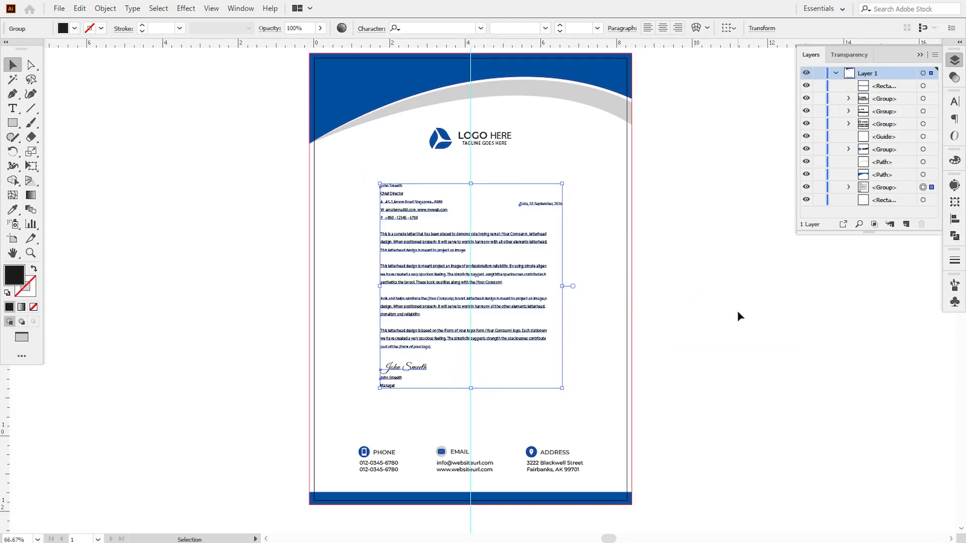
key("Left")
key("Left")
left_click_drag(561, 389, 582, 419)
left_click_drag(582, 172, 593, 157)
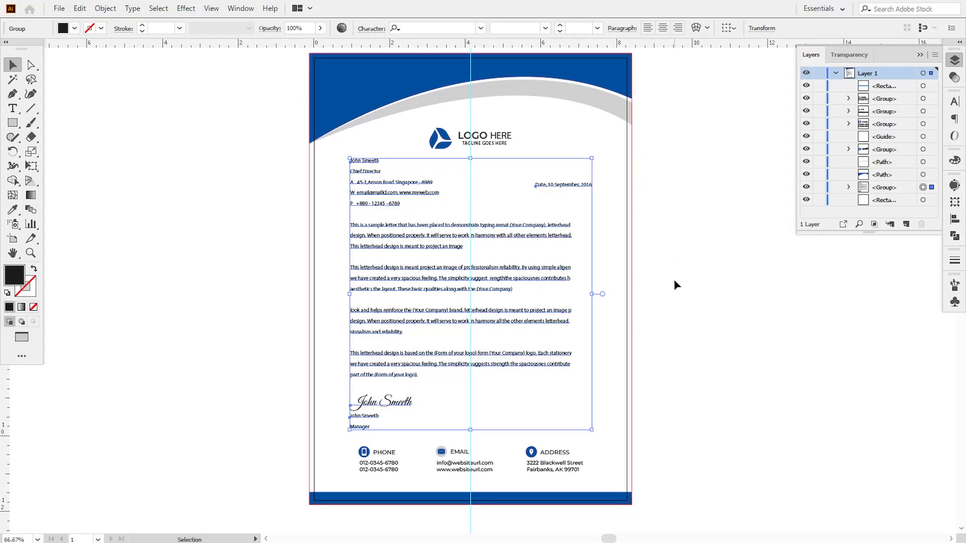
left_click(674, 279)
Nudge the PHONE, EMAIL and ADDRESS blocks and widen them across the page
left_click(468, 499)
left_click(456, 467)
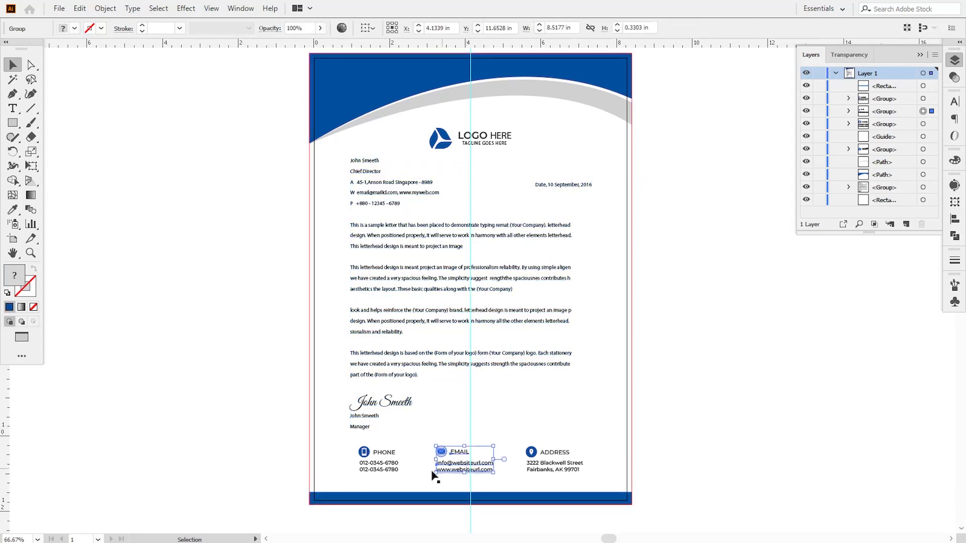
left_click(382, 466, "shift")
left_click(539, 466, "shift")
key("Down")
key("Down")
key("Down")
key("Down")
key("Down")
key("Down")
key("Down")
key("Down")
key("Down")
key("Down")
key("Down")
key("Down")
key("Down")
key("Down")
key("Down")
key("Down")
key("Down")
key("Down")
key("Down")
key("Down")
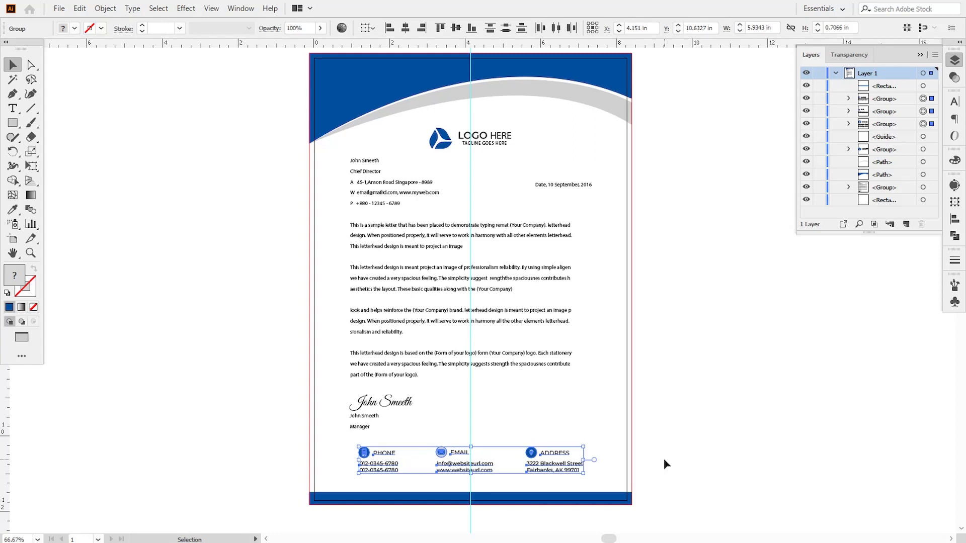
key("Up")
key("Up")
key("Up")
key("Up")
key("Up")
key("Up")
key("Up")
key("Up")
key("Up")
key("Up")
key("Up")
key("Up")
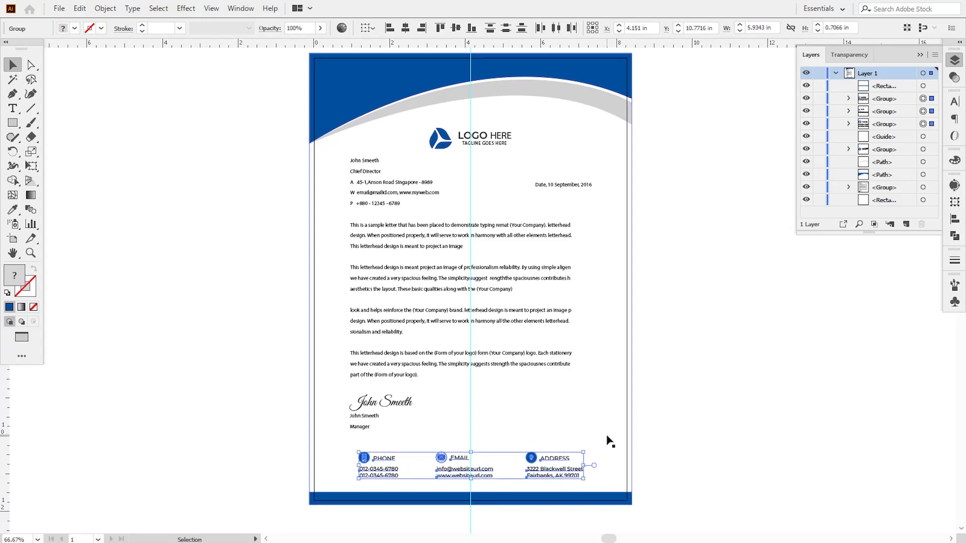
left_click_drag(585, 450, 596, 448)
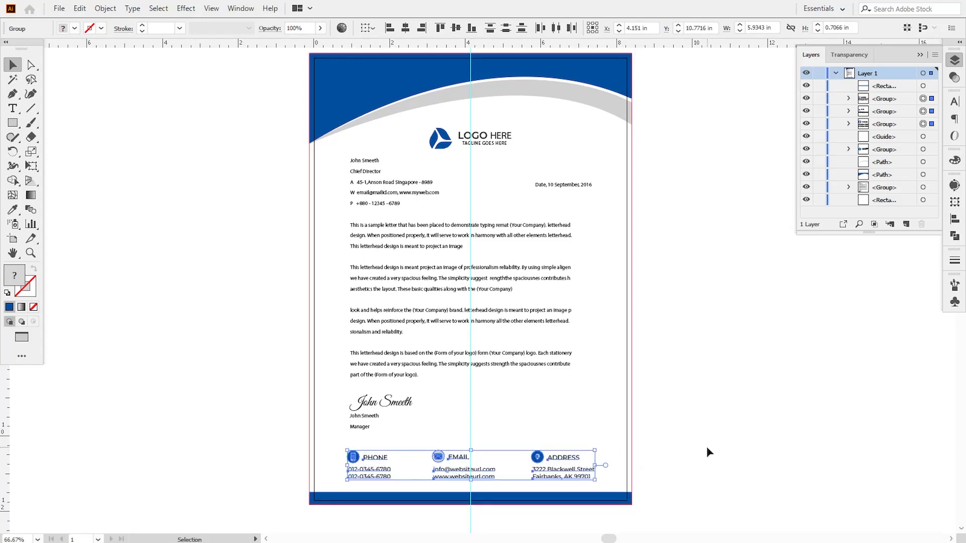
left_click(708, 448)
Add vertical guides at the body text's edges and fit the contact blocks between them
left_click_drag(4, 433, 351, 406)
left_click_drag(4, 409, 592, 332)
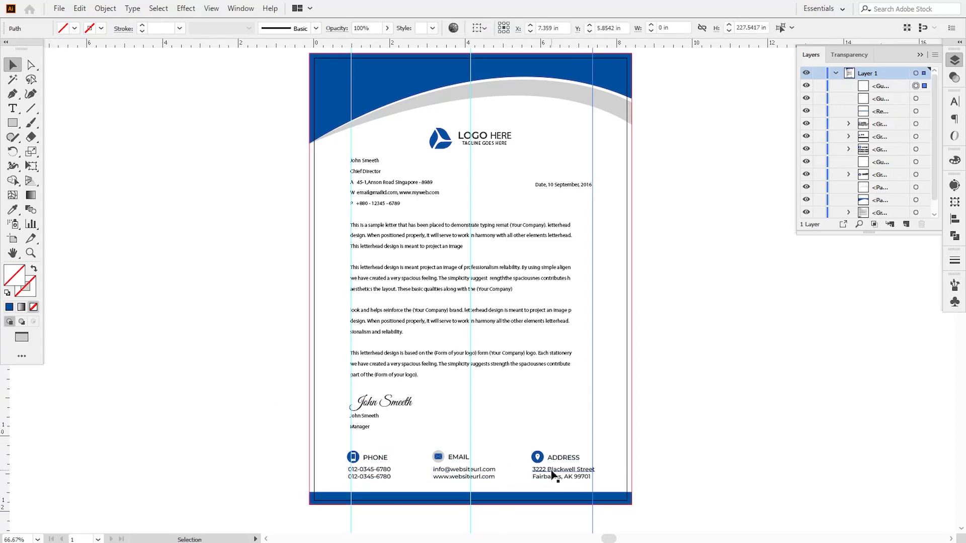
left_click(559, 473)
left_click(464, 474, "shift")
left_click(375, 470, "shift")
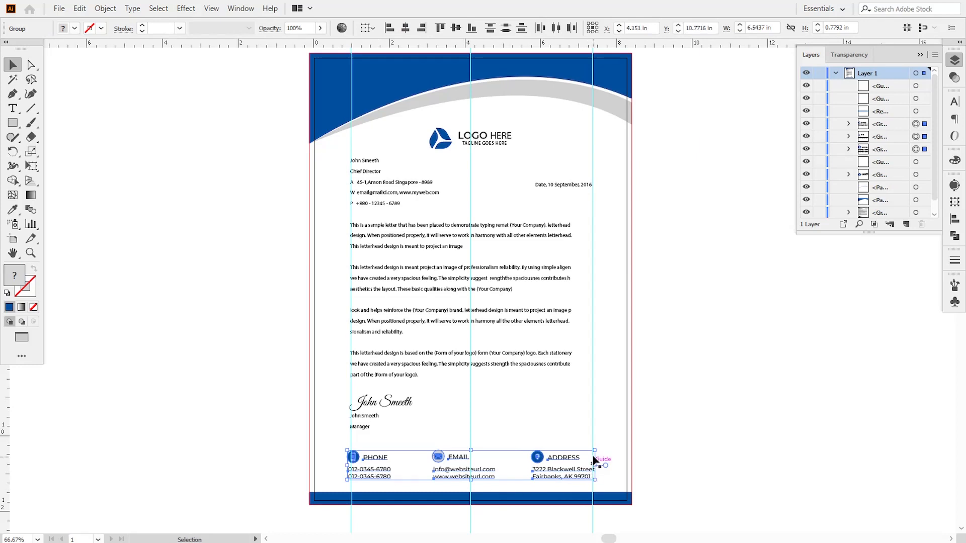
left_click_drag(595, 452, 592, 452)
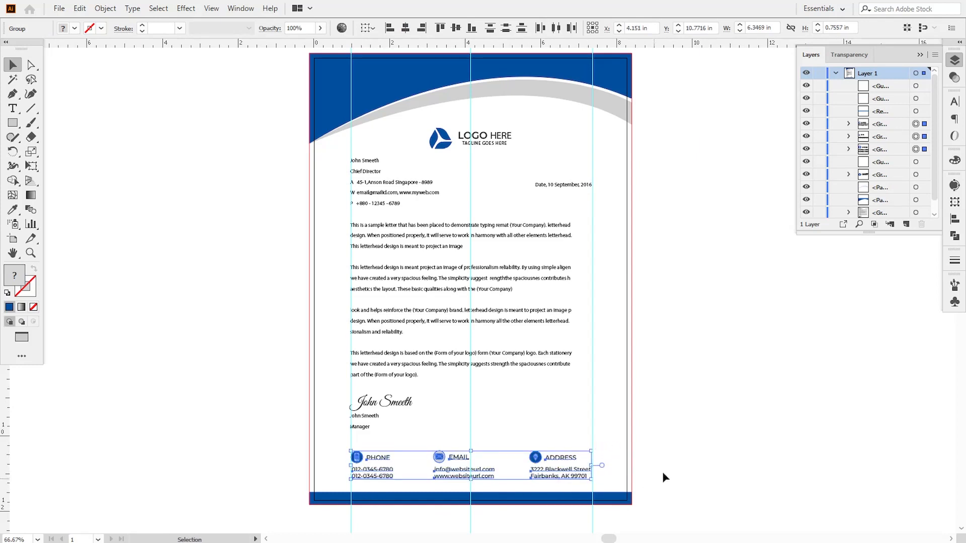
left_click(637, 443)
Raise the logo slightly, two nudges up and one back down
left_click(570, 353)
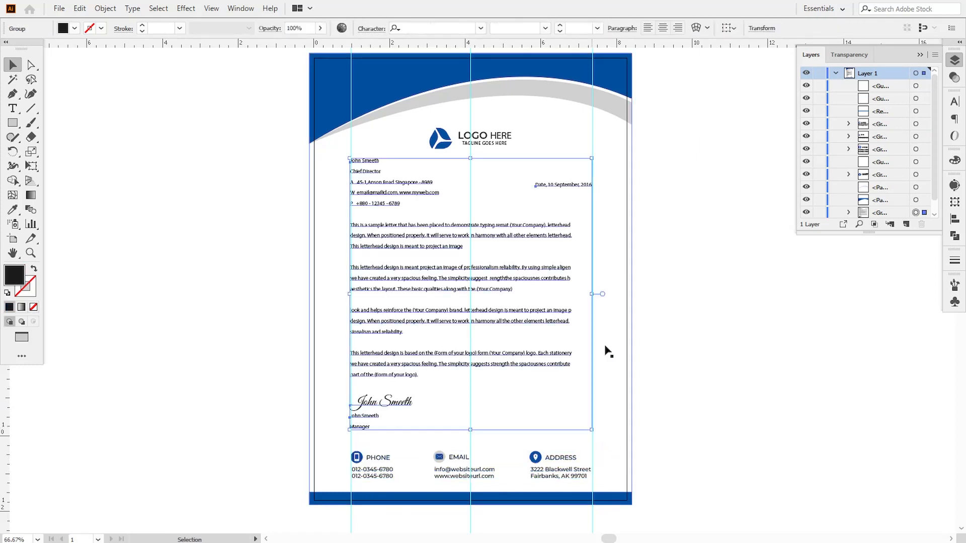
left_click(723, 328)
left_click(491, 147)
key("Up")
key("Up")
key("Up")
key("Up")
key("Up")
key("Up")
key("Up")
key("Up")
key("Up")
key("Up")
key("Up")
key("Up")
key("Up")
key("Up")
key("Up")
key("Up")
key("Up")
key("Up")
key("Up")
key("Up")
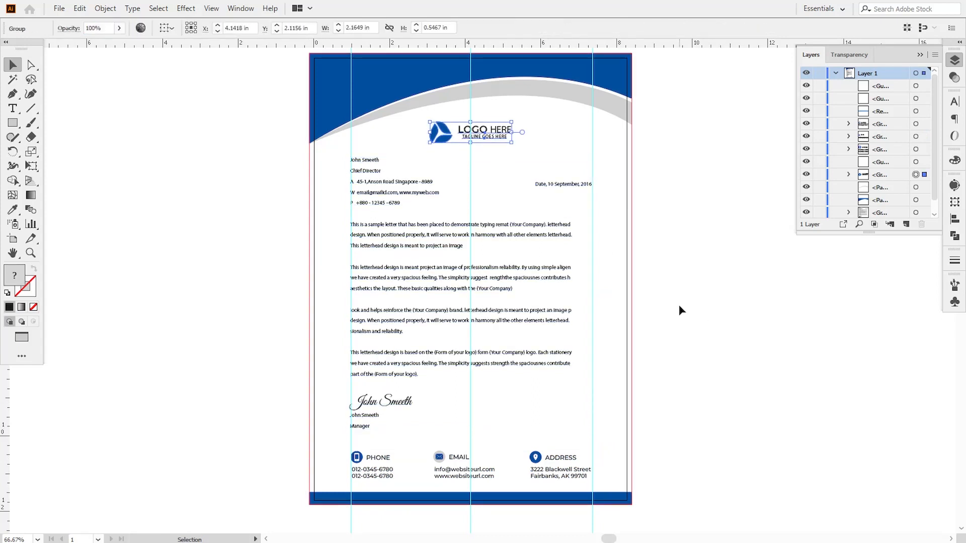
key("Up")
key("Up")
key("Up")
key("Up")
key("Up")
key("Up")
key("Up")
key("Up")
key("Up")
key("Up")
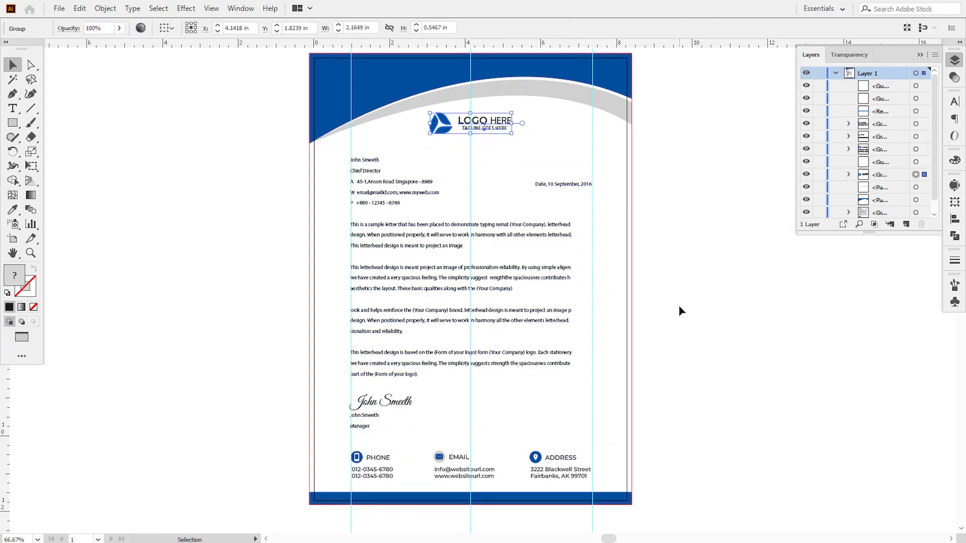
key("Down")
key("Down")
key("Down")
key("Down")
key("Down")
key("Down")
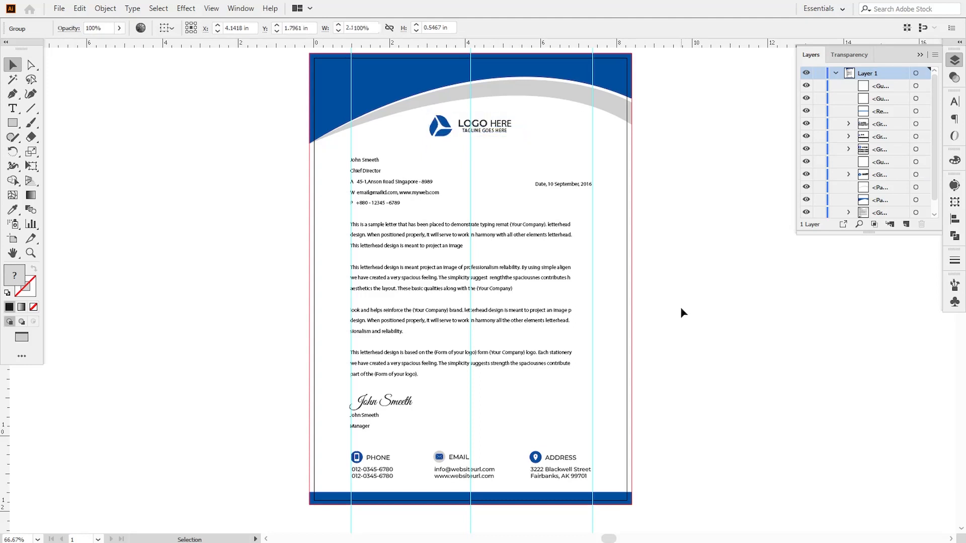
left_click(681, 307)
Make the blue bottom bar thinner
left_click_drag(470, 451, 391, 466)
left_click(398, 463, "shift")
left_click(558, 470, "shift")
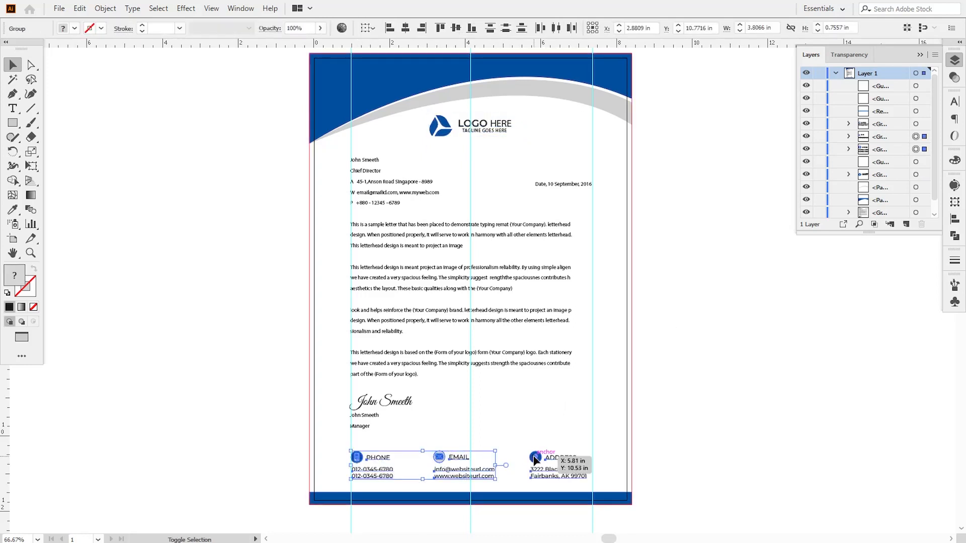
left_click(662, 455)
left_click(471, 496)
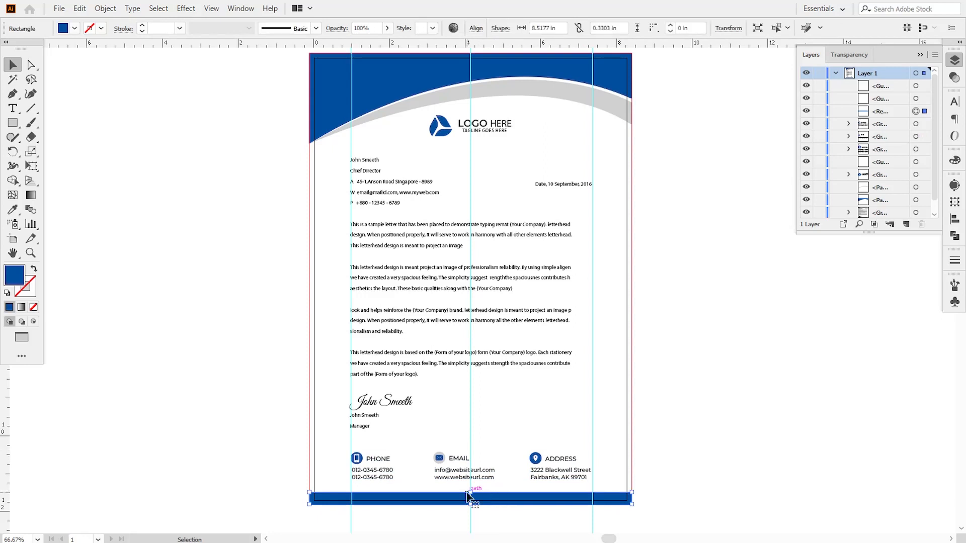
left_click_drag(471, 495, 472, 498)
Nudge the contact blocks and the letter body text down slightly
left_click(561, 475)
left_click(459, 471, "shift")
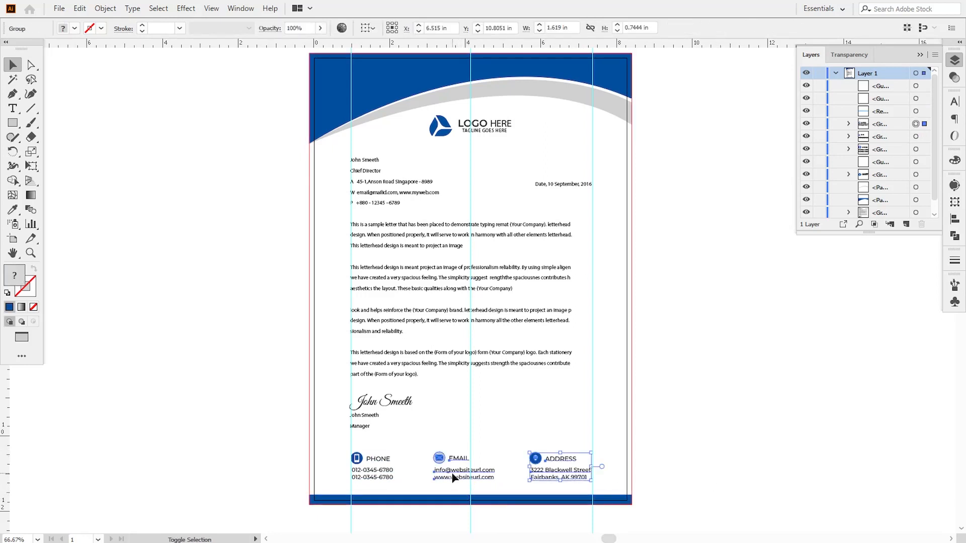
left_click(382, 473, "shift")
key("Down")
key("Down")
key("Down")
key("Down")
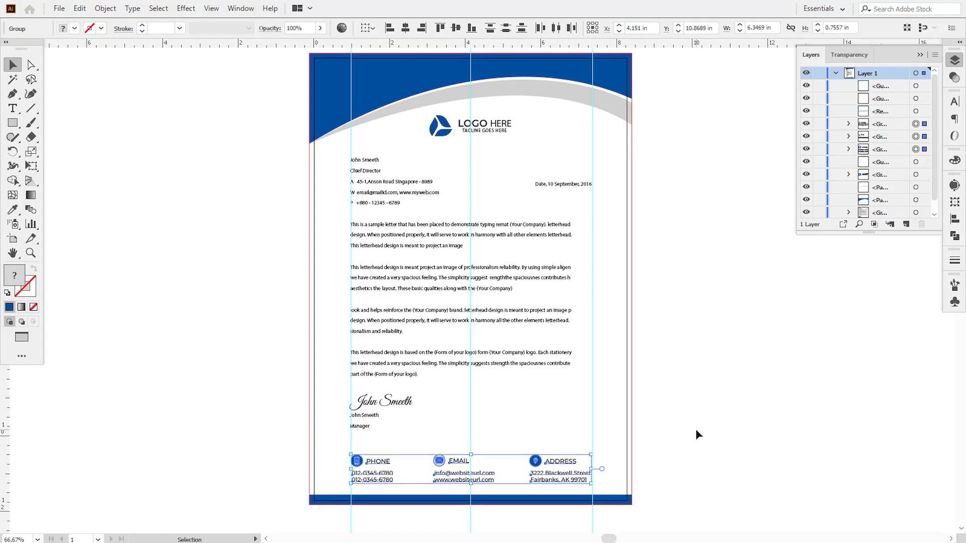
left_click(695, 429)
left_click(385, 402)
key("Down")
left_click(695, 352)
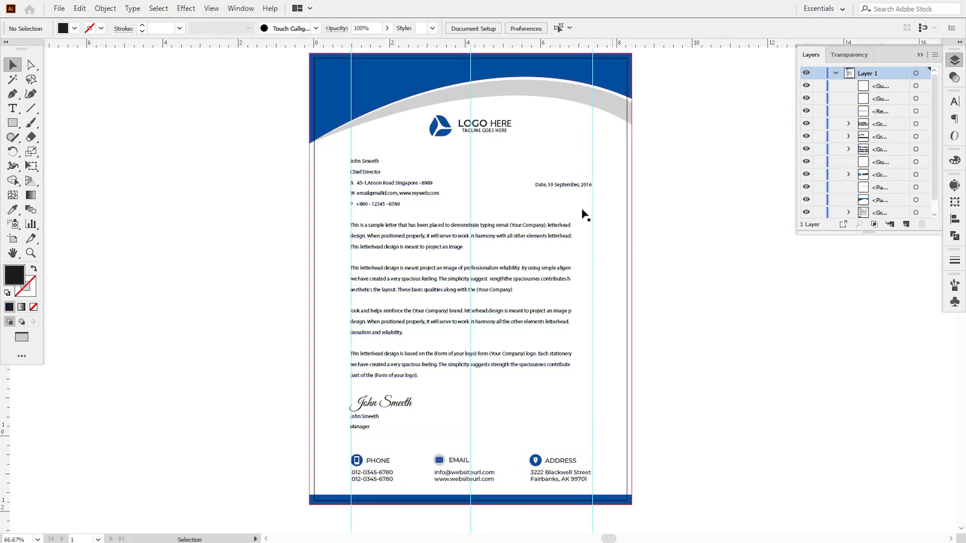
Delete the guides and hide the rulers via View > Rulers > Hide Rulers
left_click(443, 125)
left_click(720, 284)
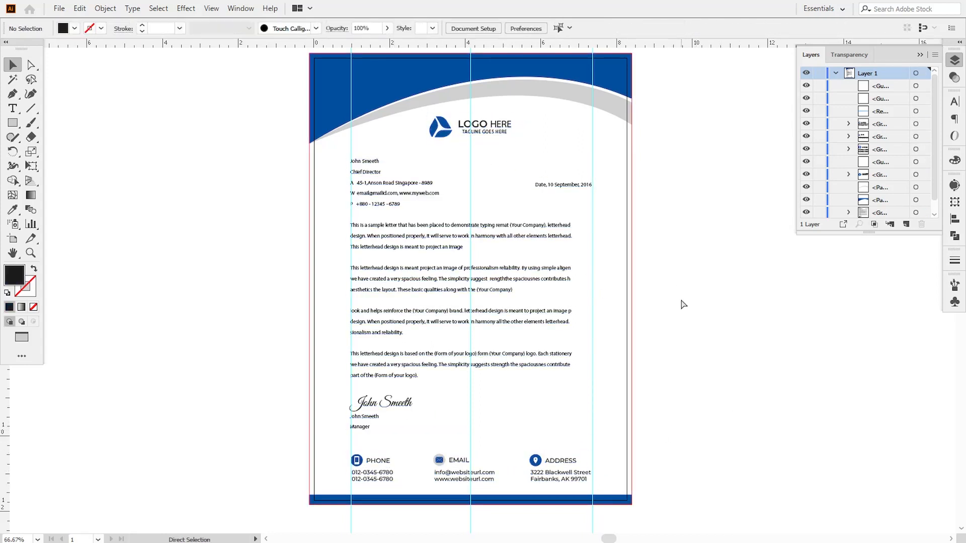
key("ctrl+minus")
key("ctrl+minus")
key("Delete")
left_click(212, 8)
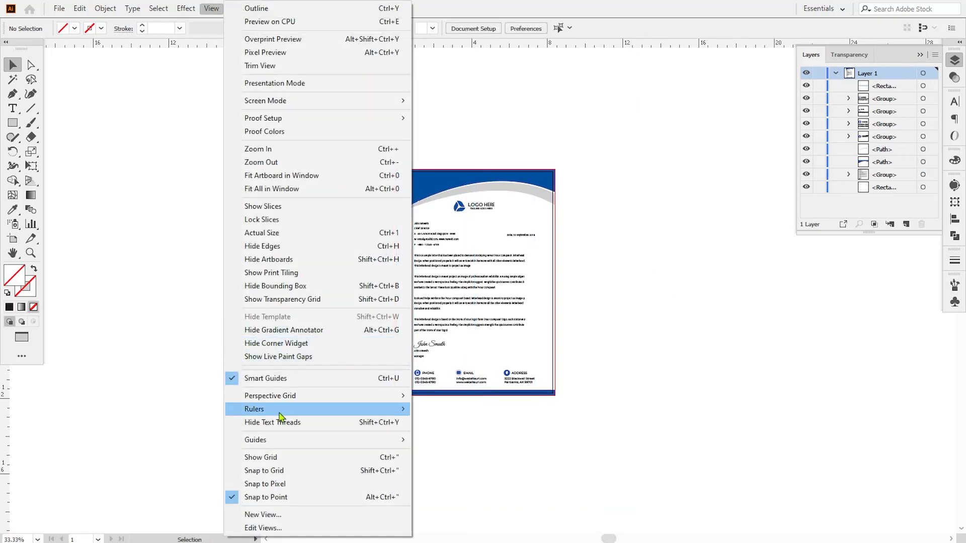
mouse_move(282, 410)
left_click(433, 409)
Collapse the Layers panel and zoom in on the finished letterhead
key("ctrl+plus")
left_click(836, 73)
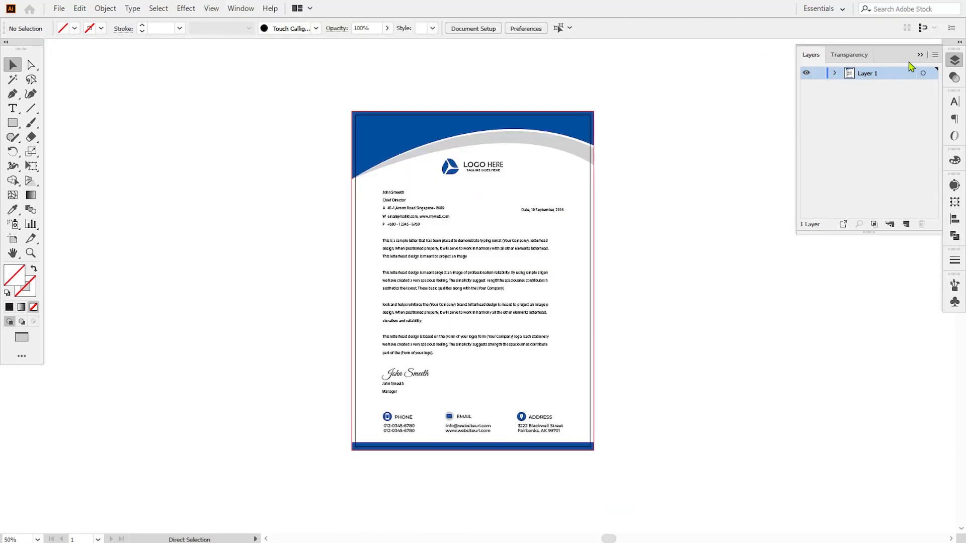
left_click(920, 55)
key("ctrl+plus")
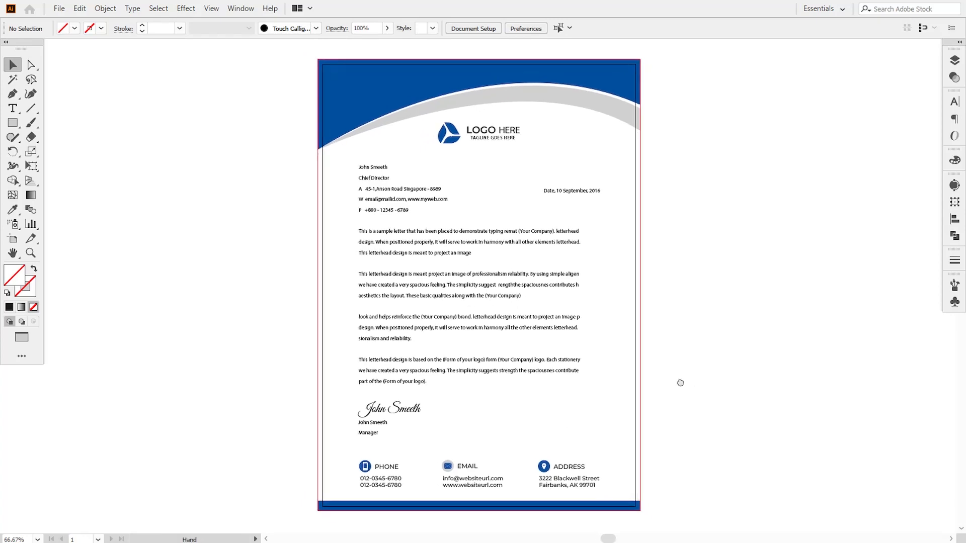
left_click_drag(680, 383, 592, 384)
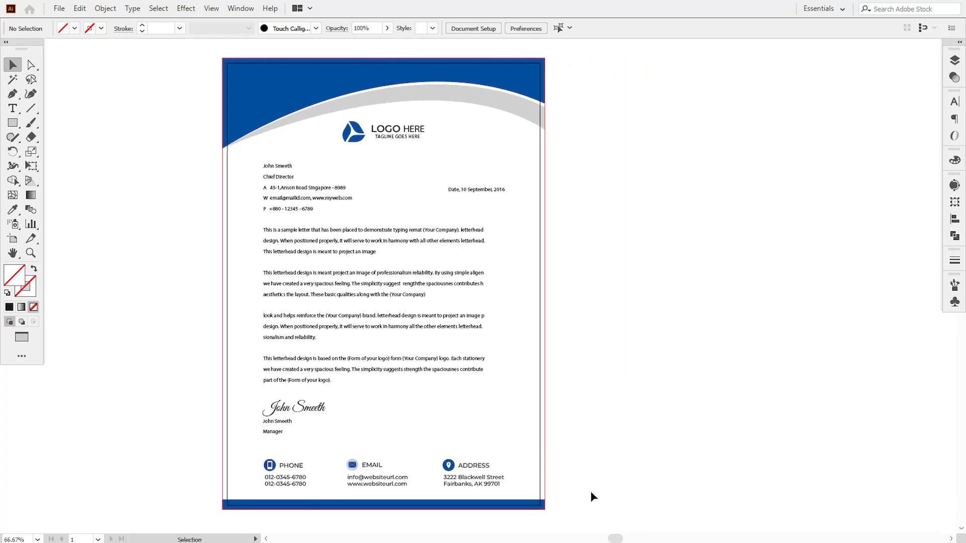